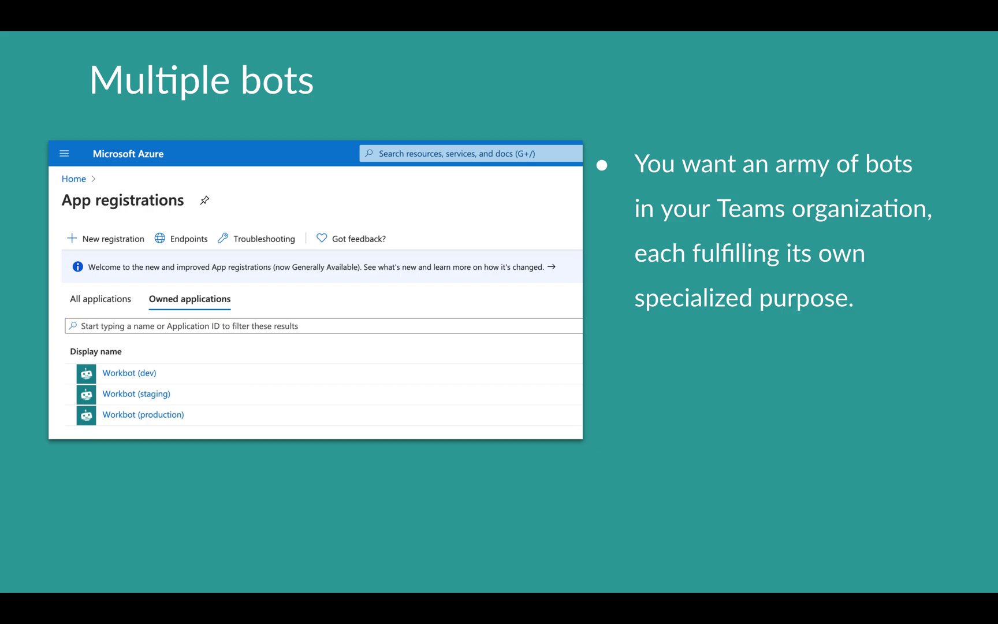
- Advance past the Branding slide to the Permissions slide
key(Right)
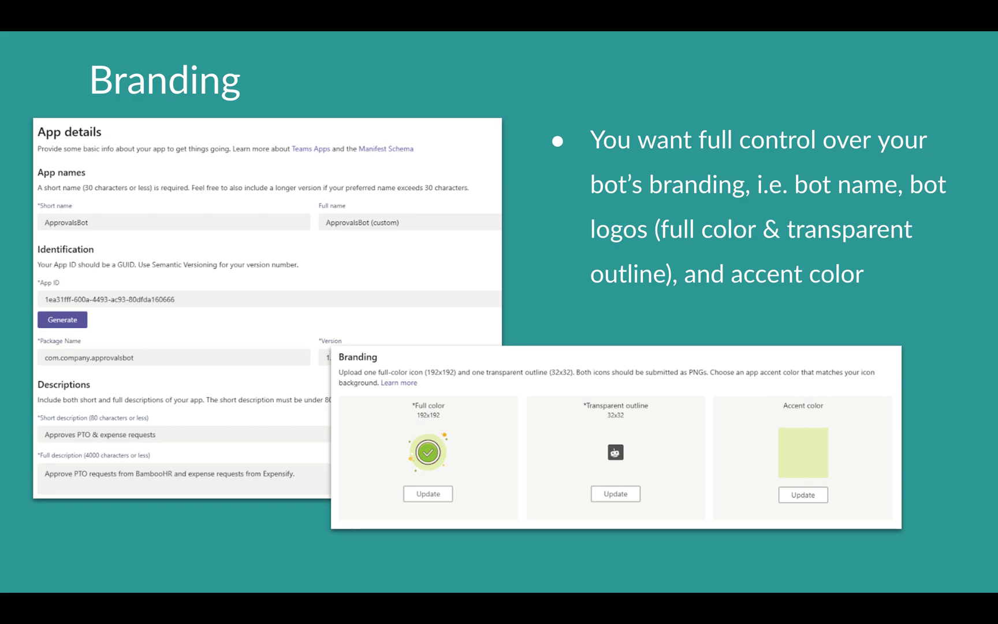
key(Right)
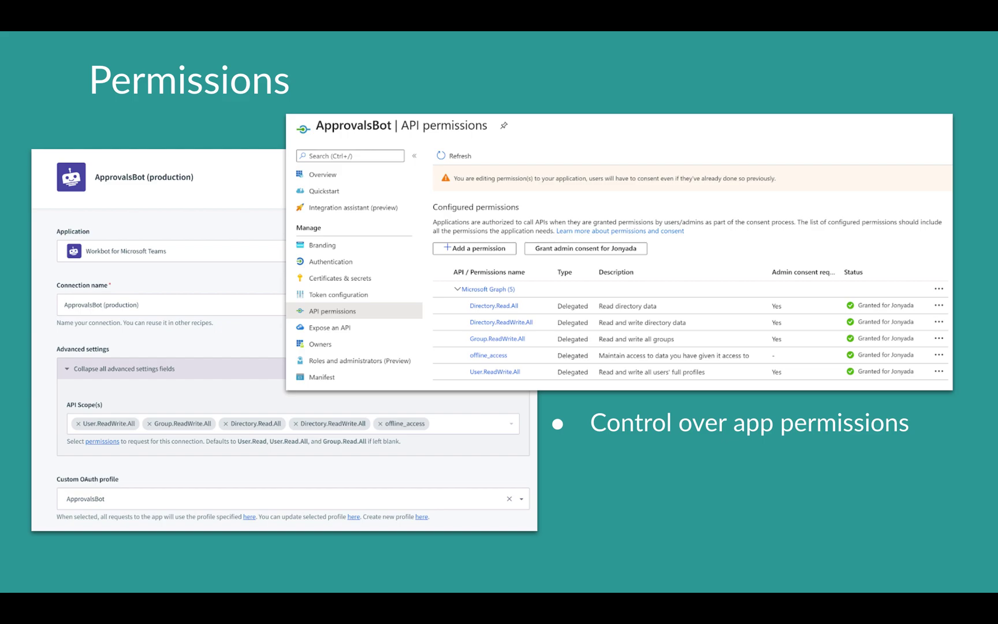
- Advance to the 'How do I set up an enterprise bot?' slide
key(Right)
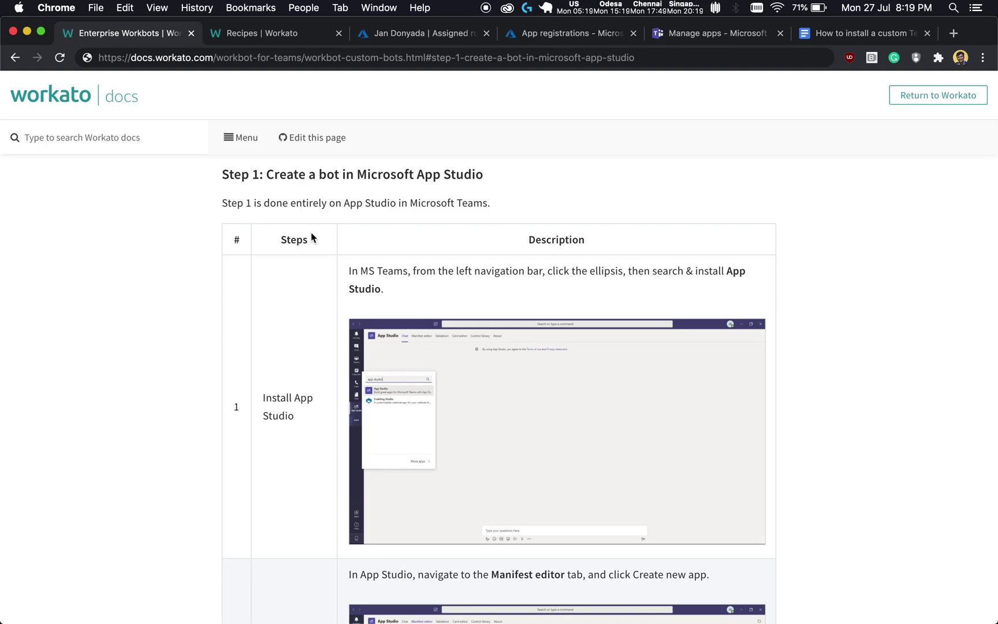
- Go from the Workato Recipes page to Custom OAuth profiles via the Tools menu
click(415, 35)
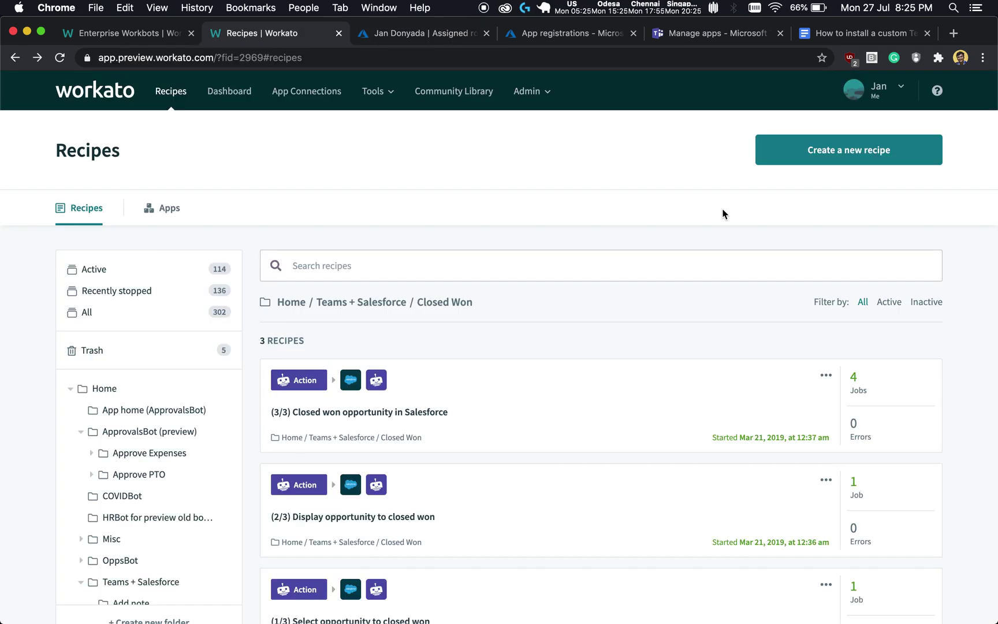
click(377, 92)
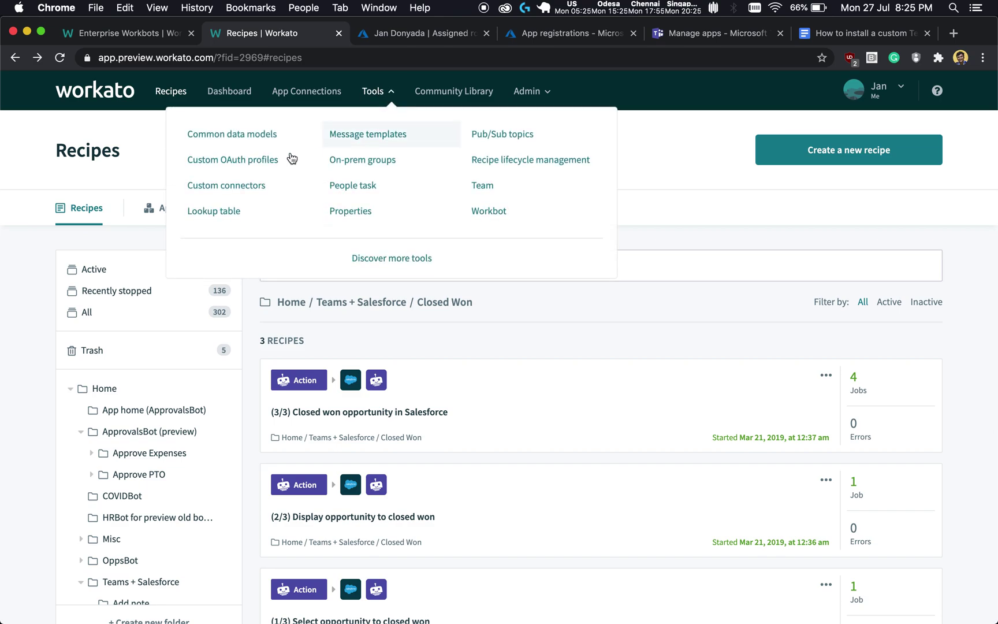
click(222, 162)
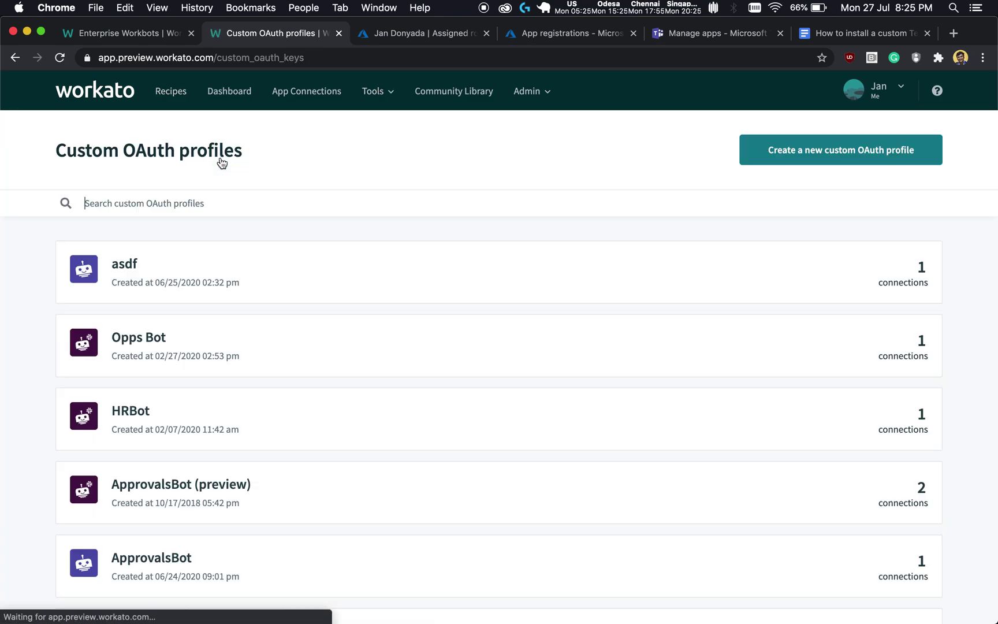
- Create a custom OAuth profile with application Workbot for Microsoft Teams and launch Create new app
click(807, 163)
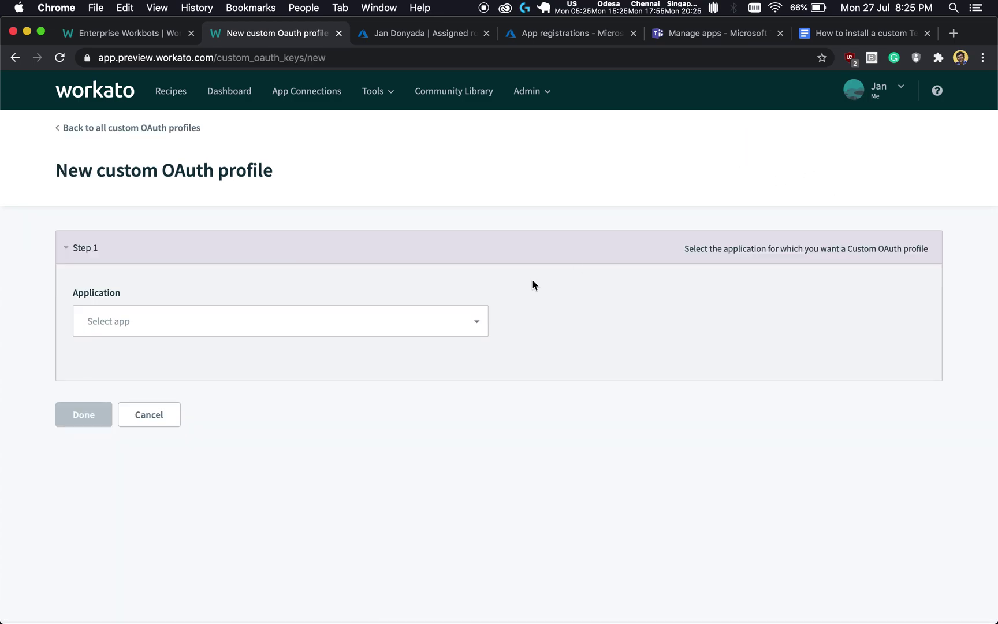
click(329, 329)
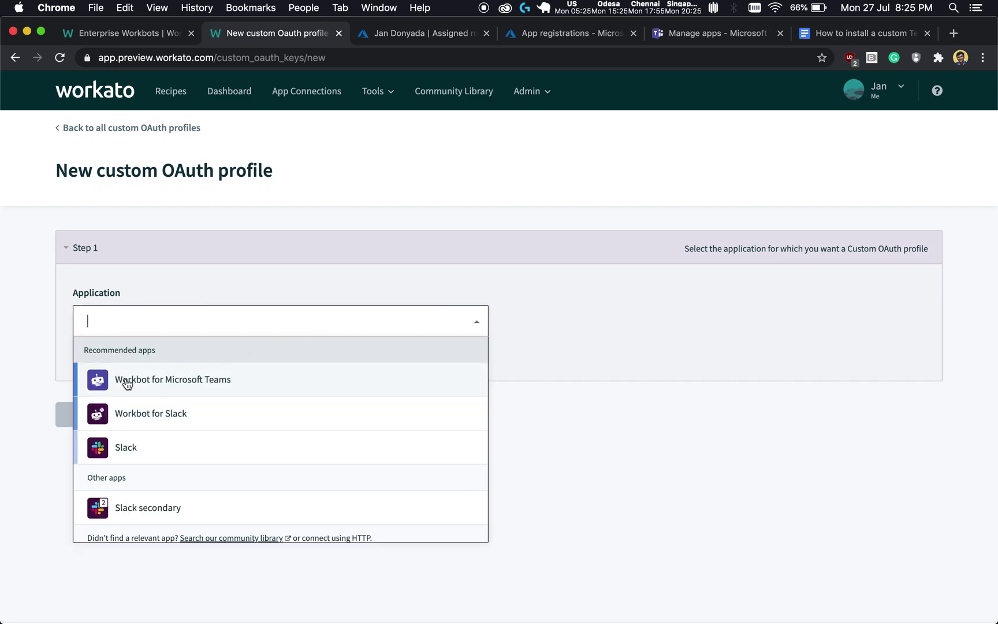
click(167, 391)
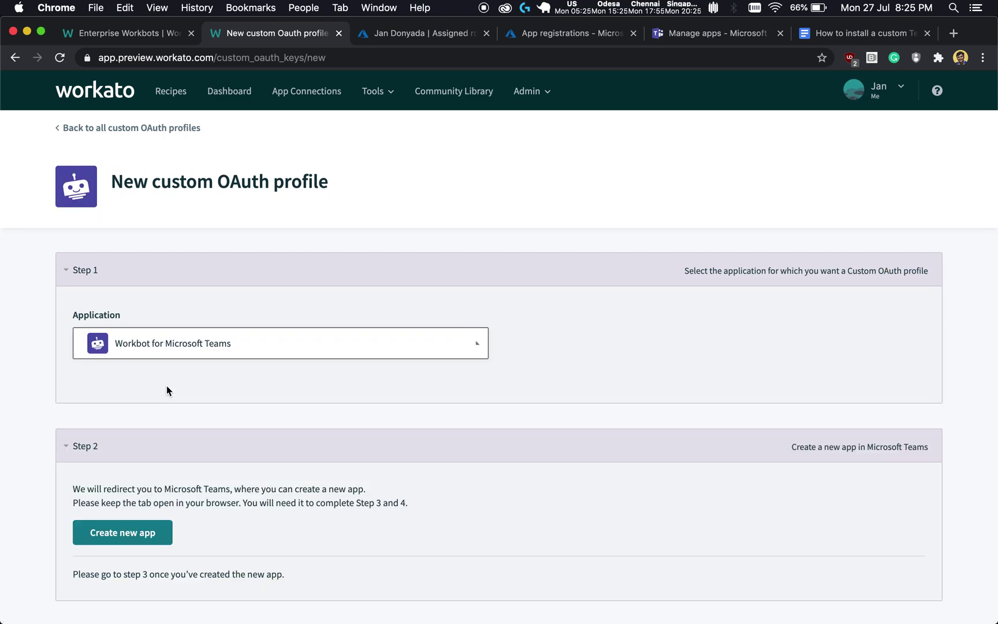
scroll(333, 417, down, 3)
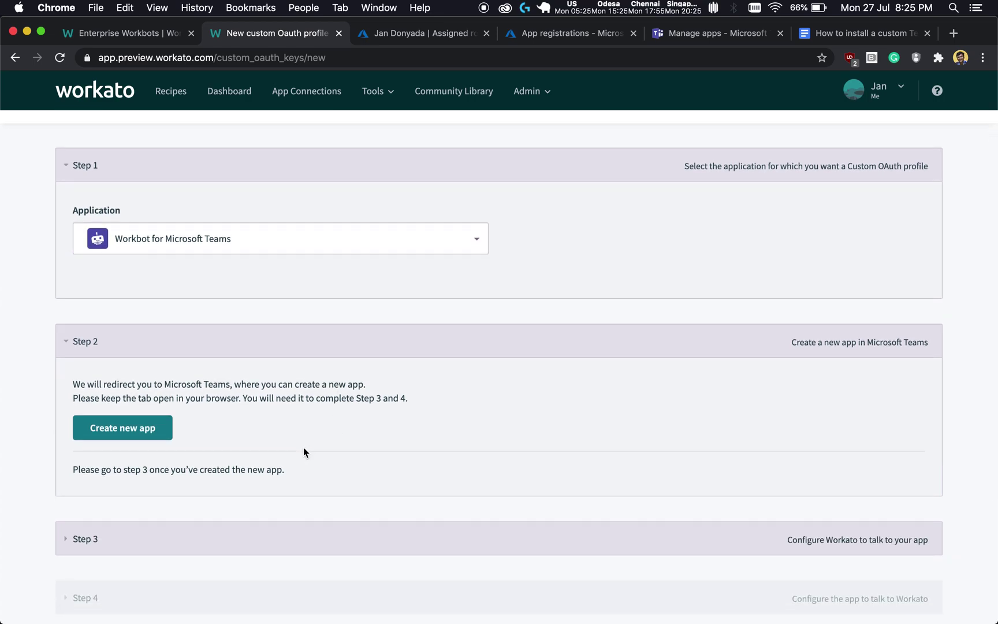
click(144, 441)
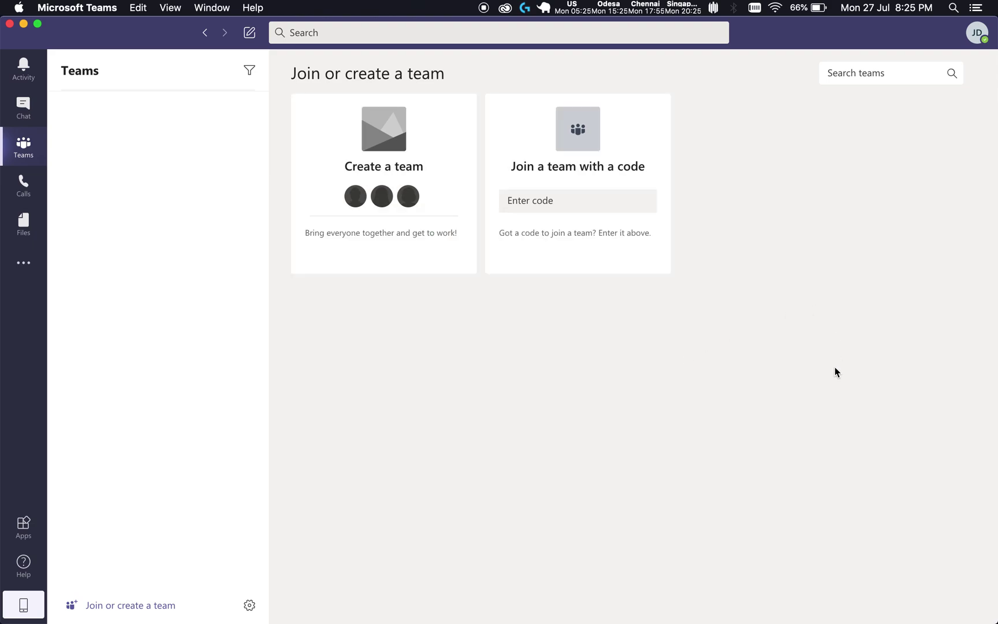
- Open App Studio's Manifest editor and create a new app from scratch
click(24, 265)
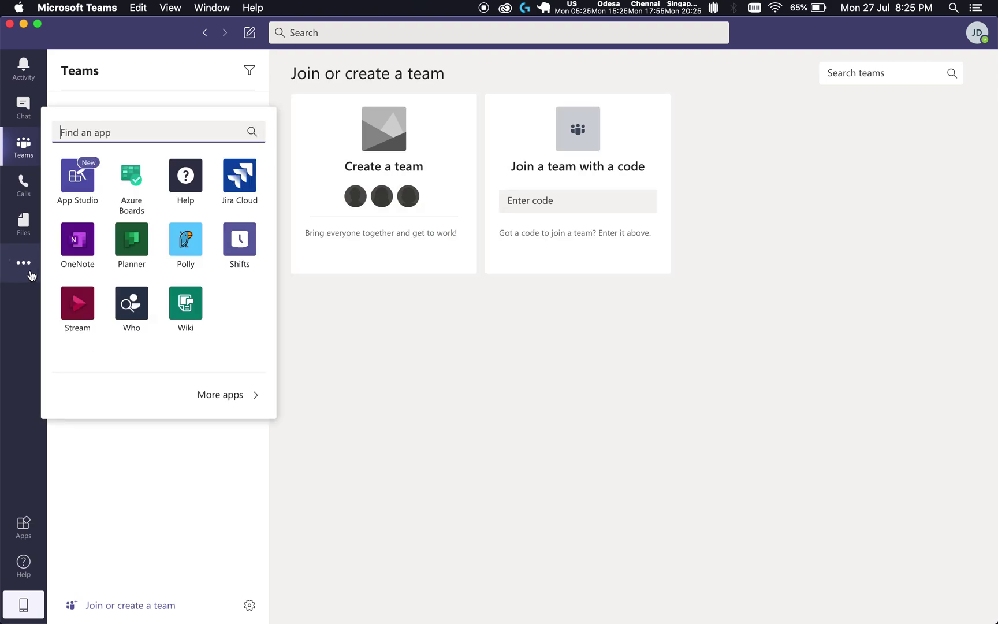
click(82, 189)
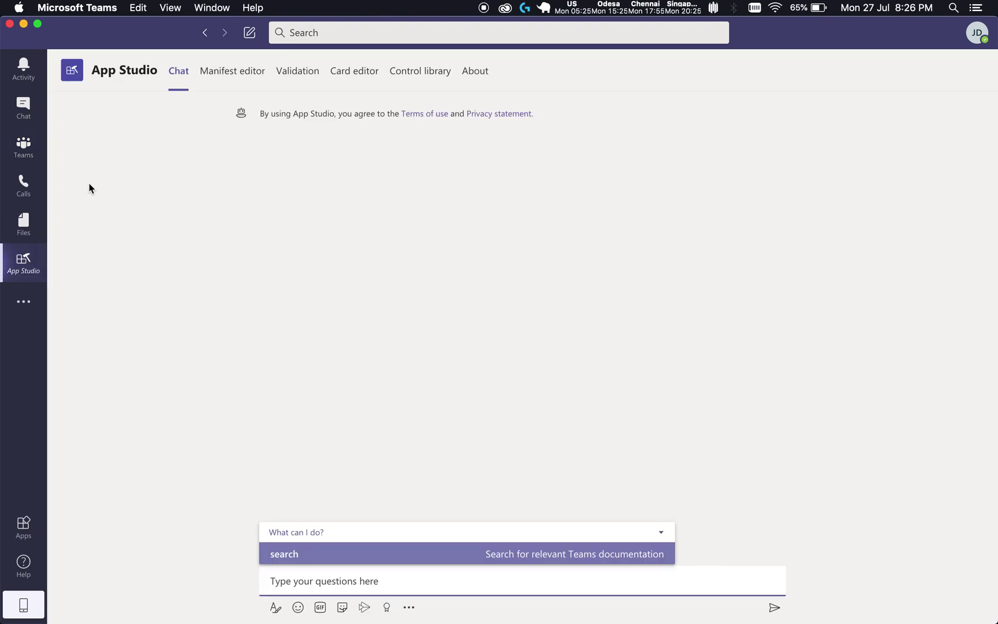
click(226, 82)
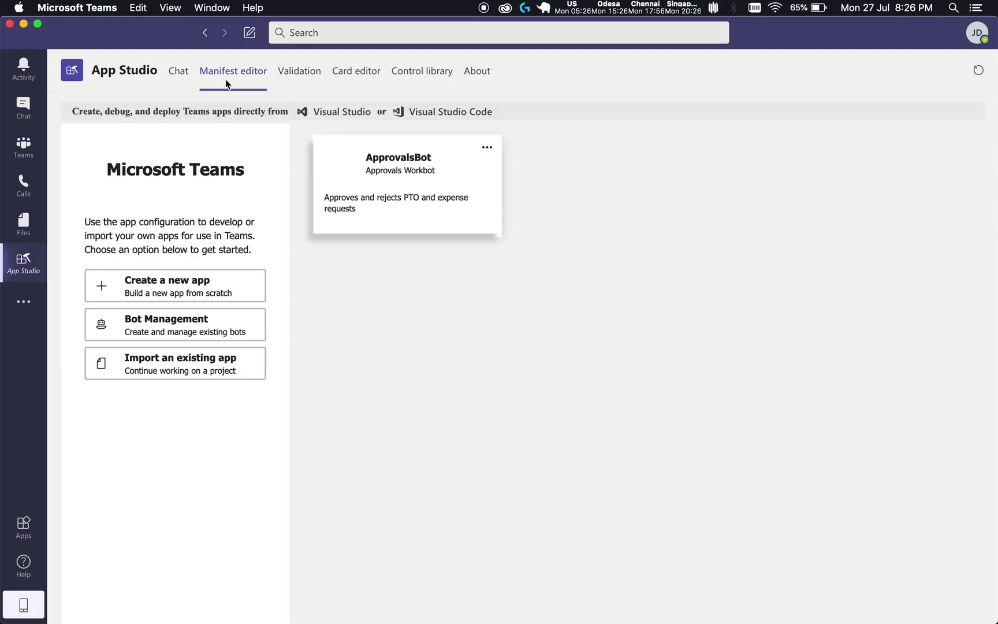
click(165, 290)
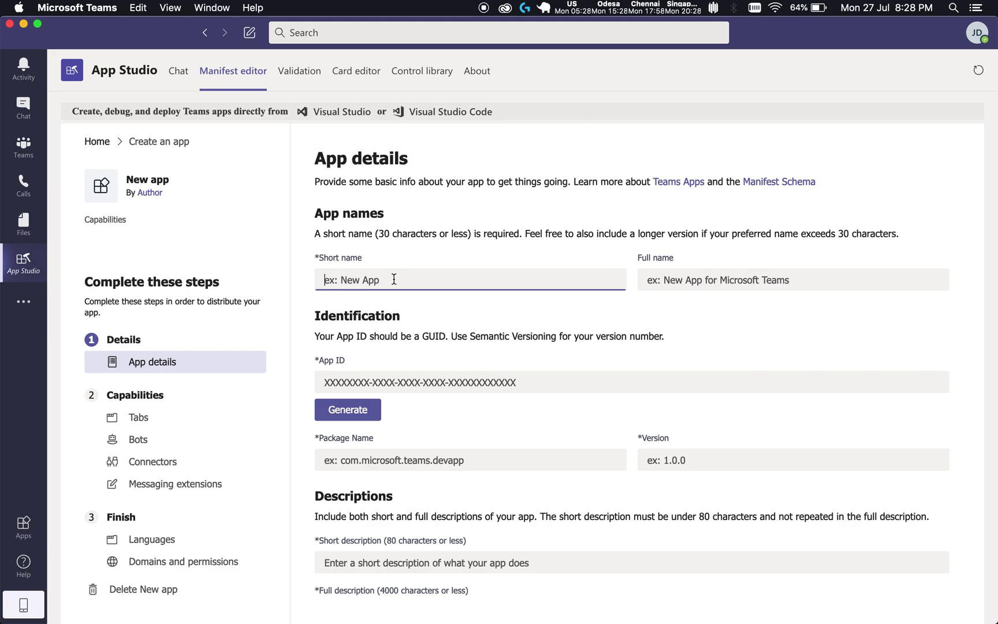
- Name the app ApprovalsBot with full name Approvals Workbot and generate its App ID
text(ApprovalsBot)
key(Tab)
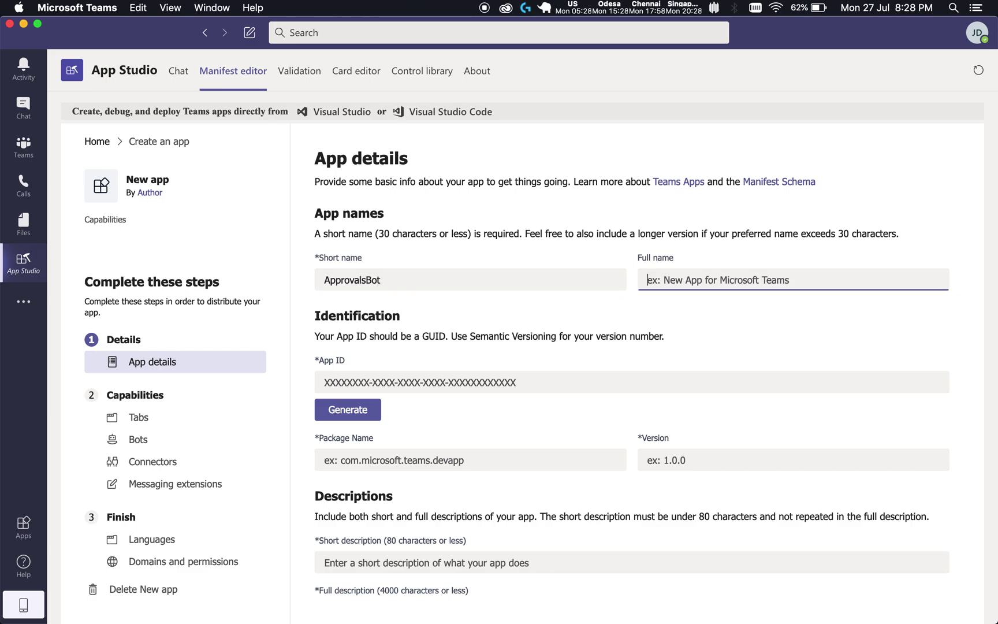
text(Approvals Workbot)
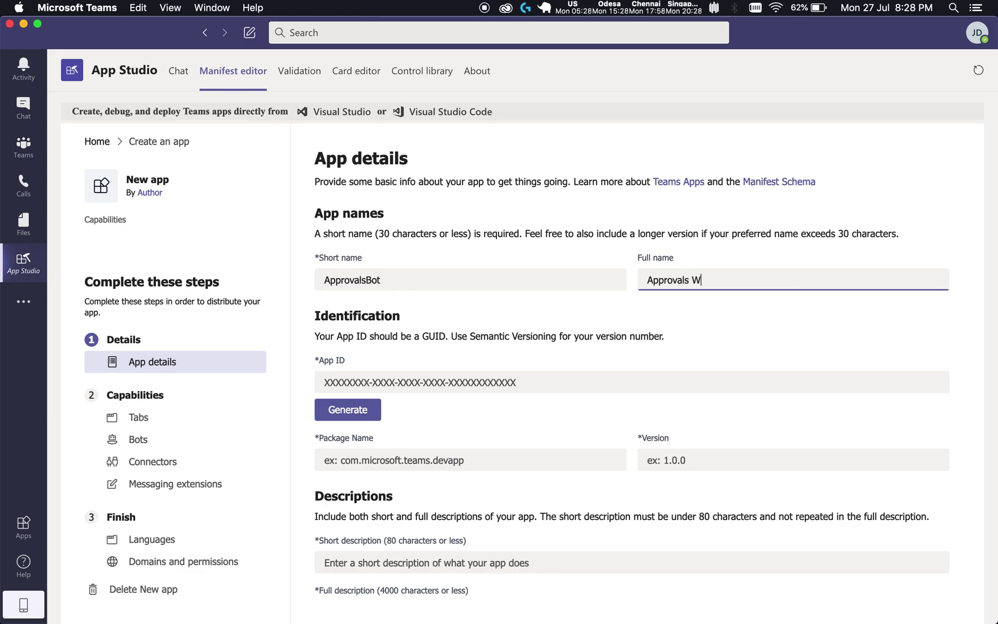
click(357, 379)
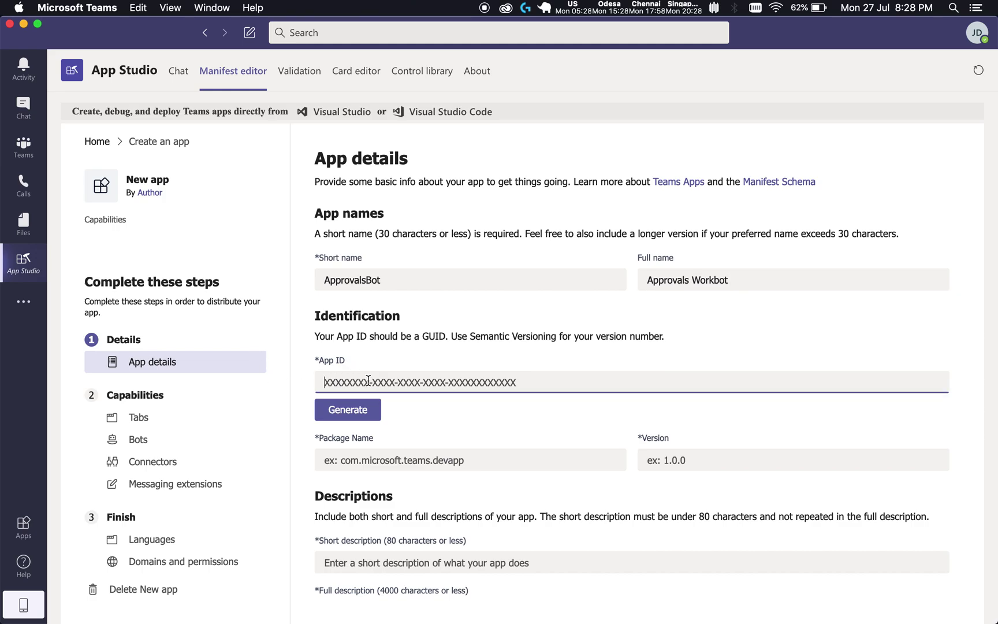
click(350, 415)
- Set the package name to com.workato.workbot and the version to 1.0.0
scroll(442, 420, down, 3)
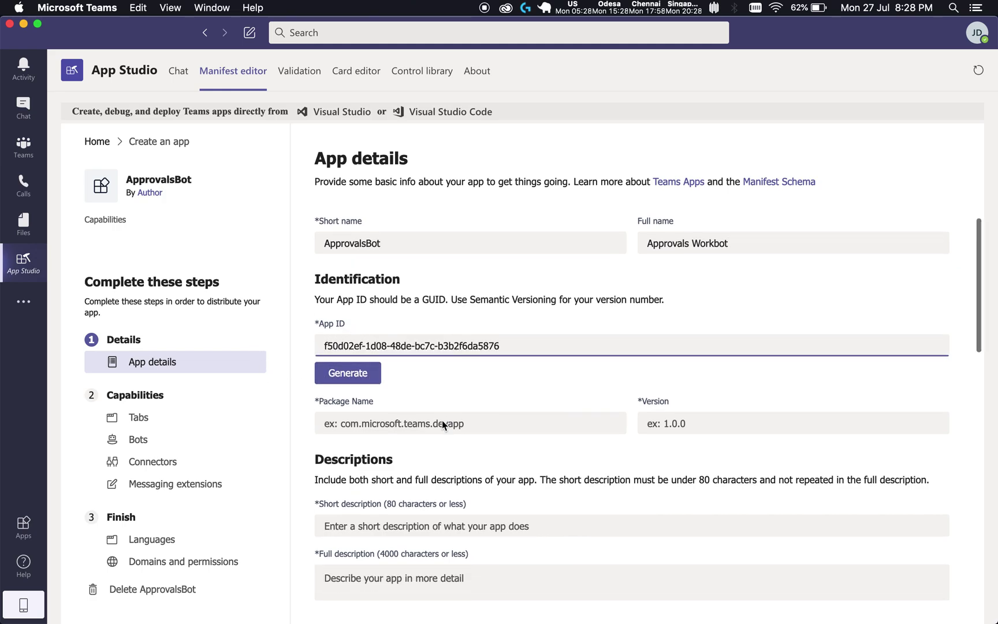
click(442, 399)
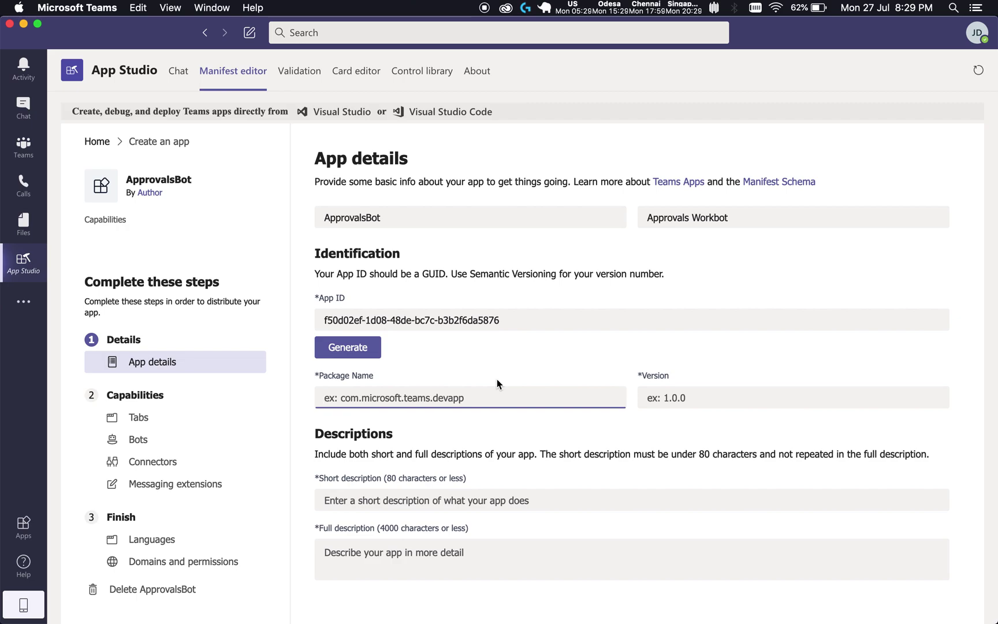
text(com.workato.workbot)
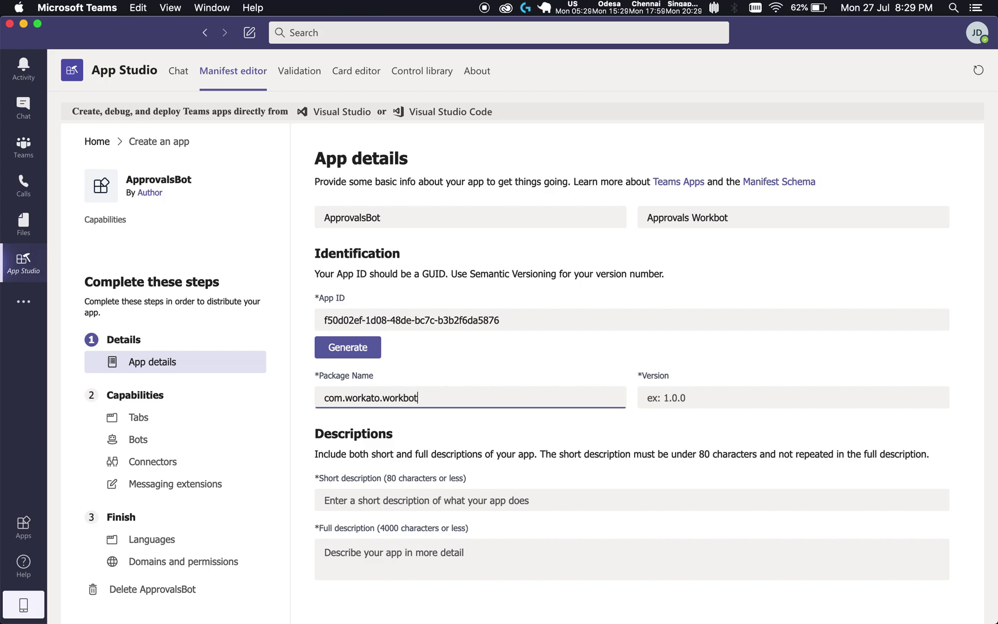
key(Tab)
text(1.0.0)
scroll(535, 406, down, 3)
- Review the Workato developer details and privacy/terms URLs, continuing down to Branding
click(473, 421)
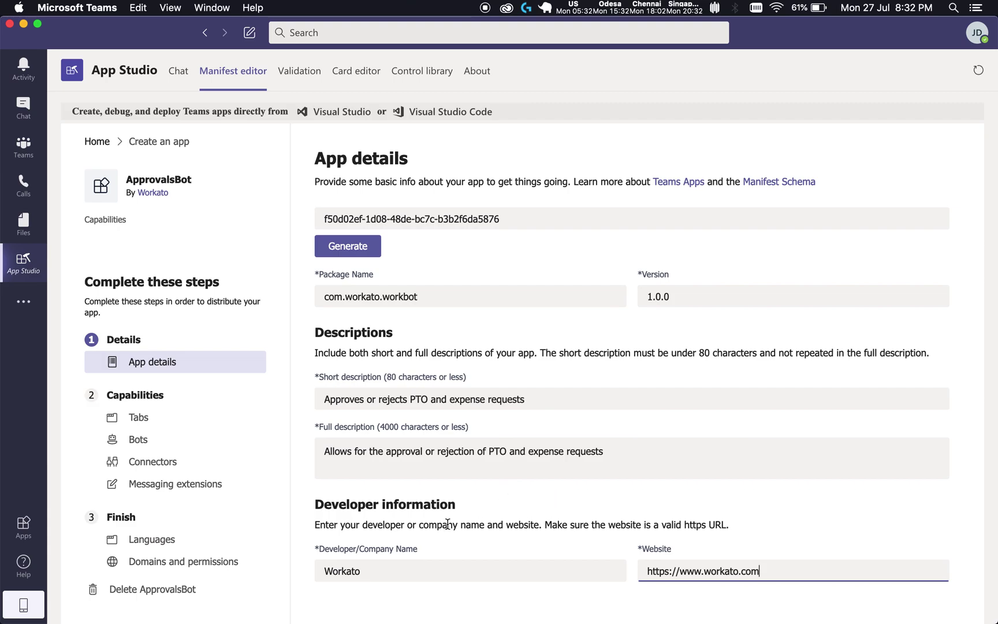
scroll(561, 469, down, 2)
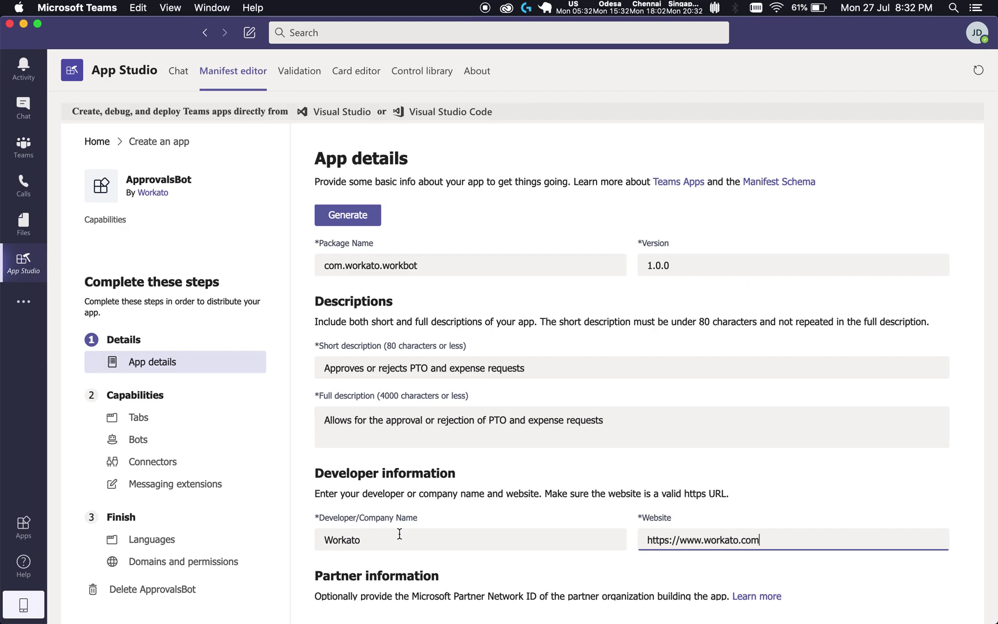
scroll(651, 499, down, 10)
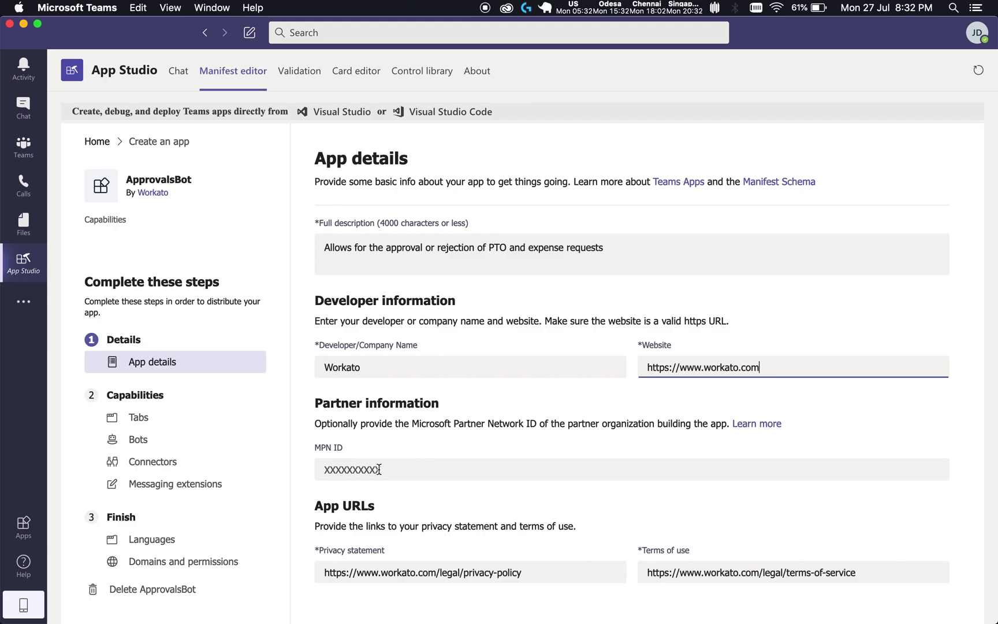
scroll(514, 507, down, 5)
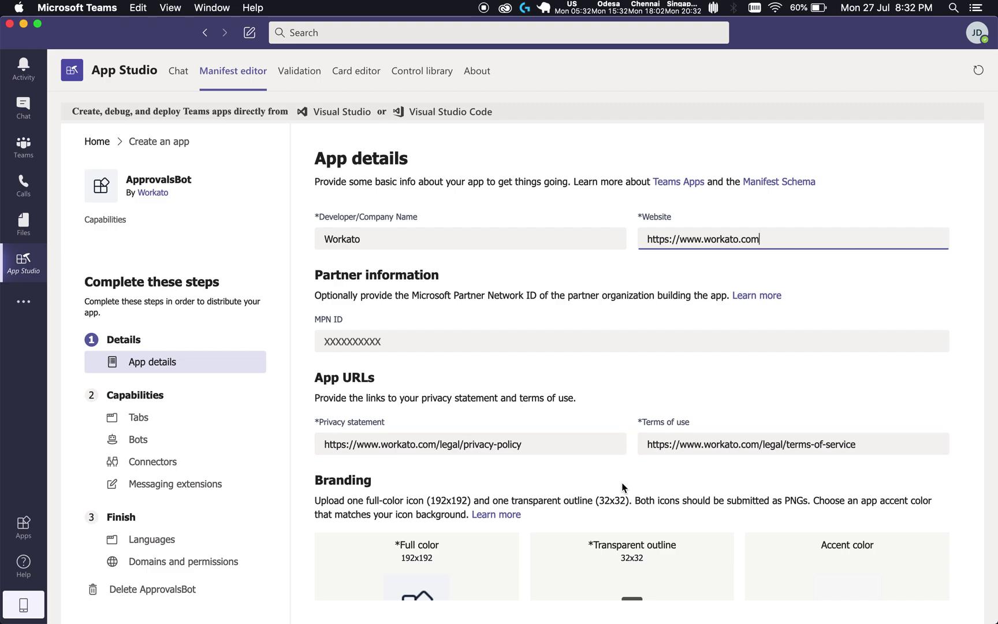
scroll(622, 520, down, 6)
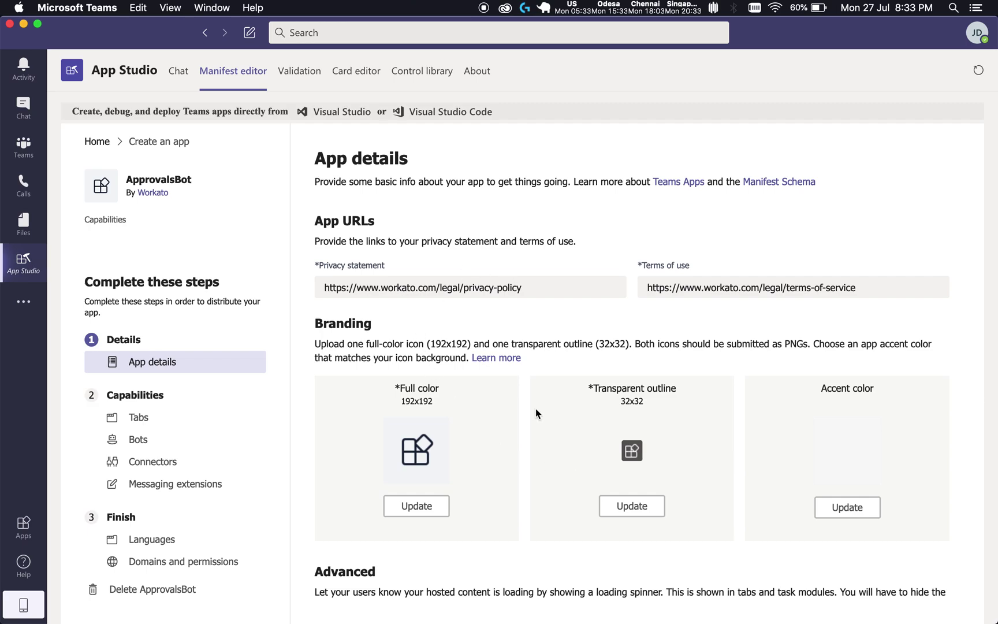
- Upload approval 192.png as the full-color icon and approval transparent.png as the outline icon
click(419, 507)
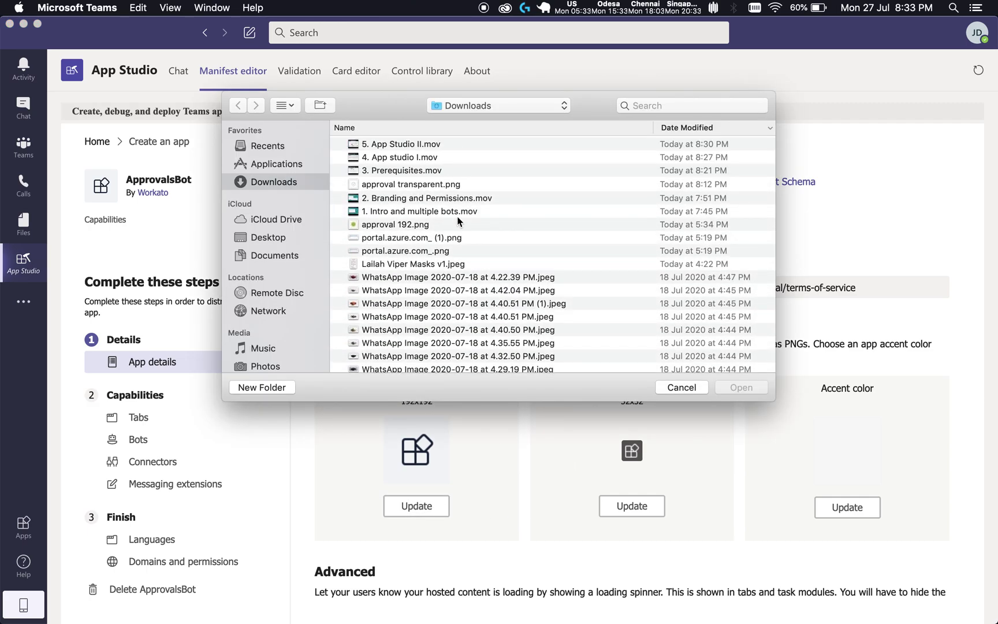
double_click(375, 225)
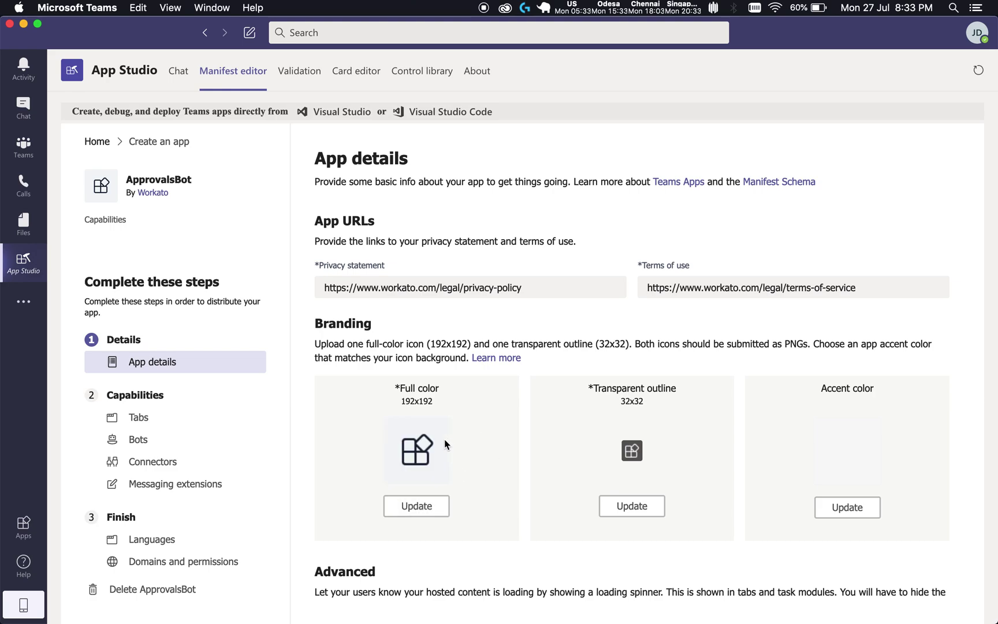
click(630, 506)
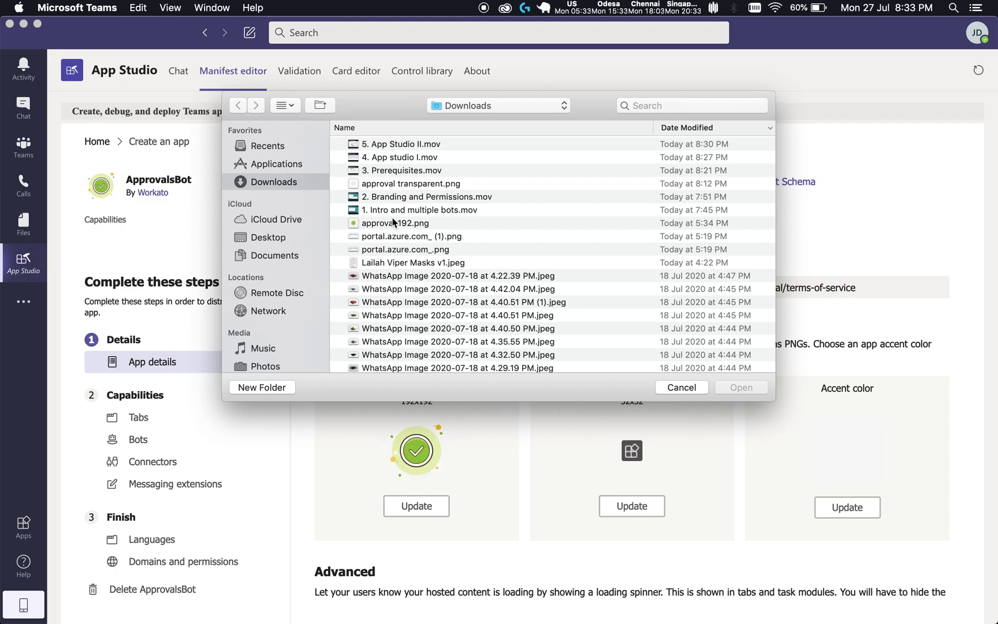
double_click(383, 184)
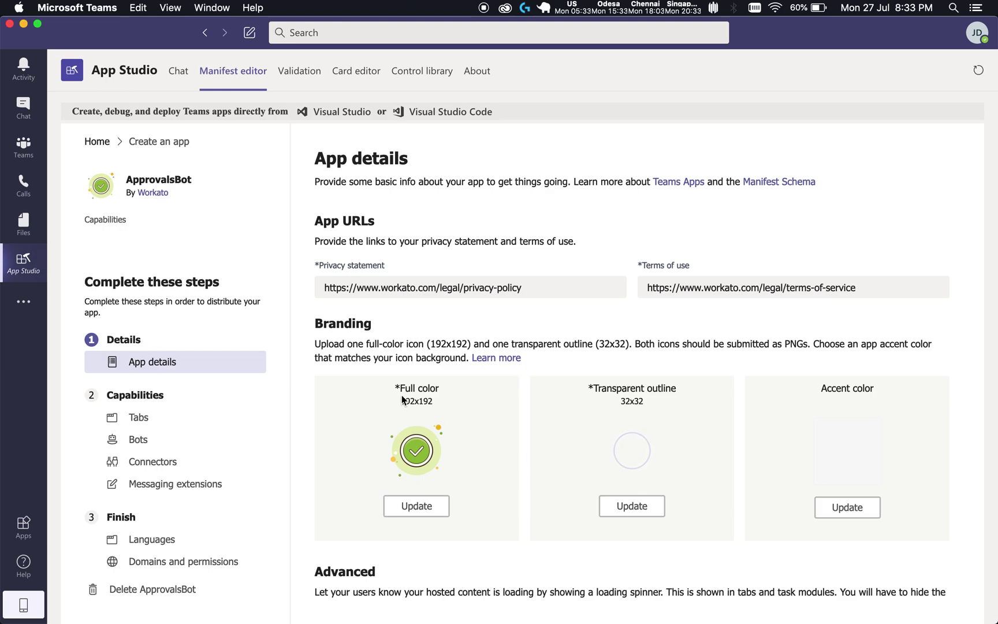
drag(434, 399, 404, 405)
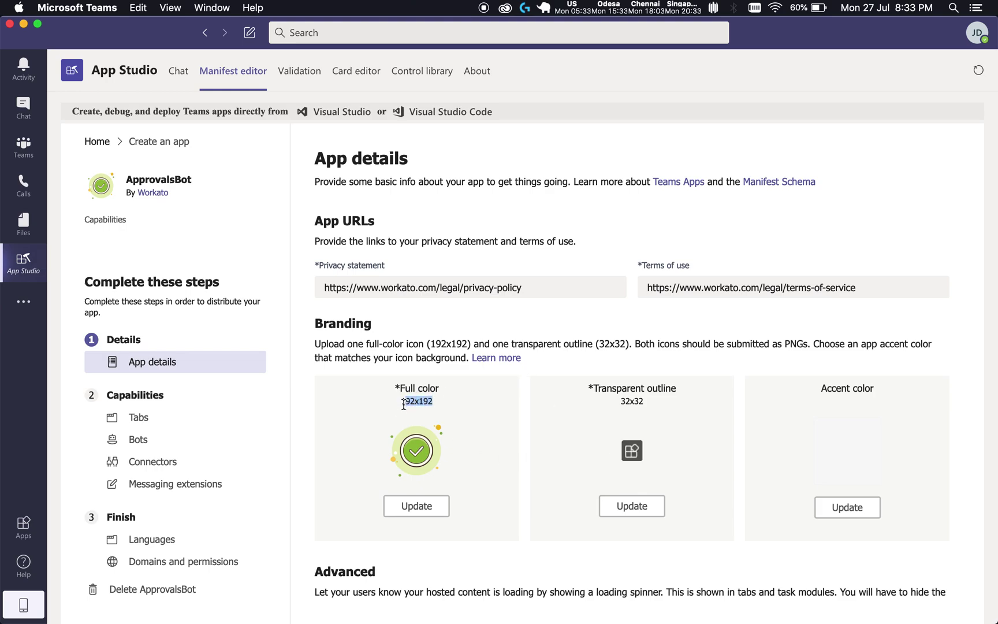
click(469, 417)
- Save a light green #A4D344 accent colour, then go to the Bots capability
click(845, 514)
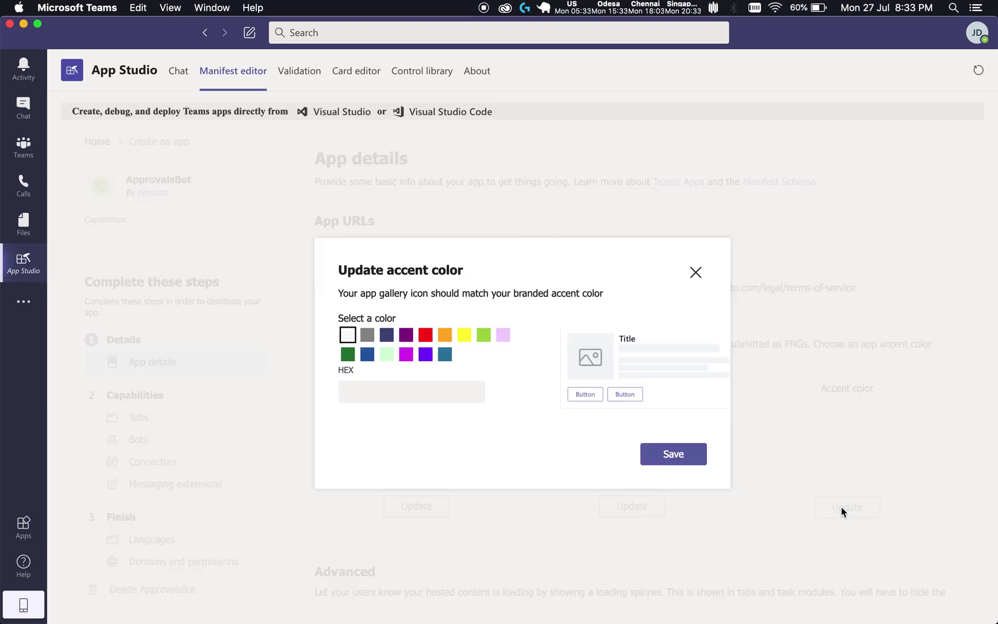
click(482, 338)
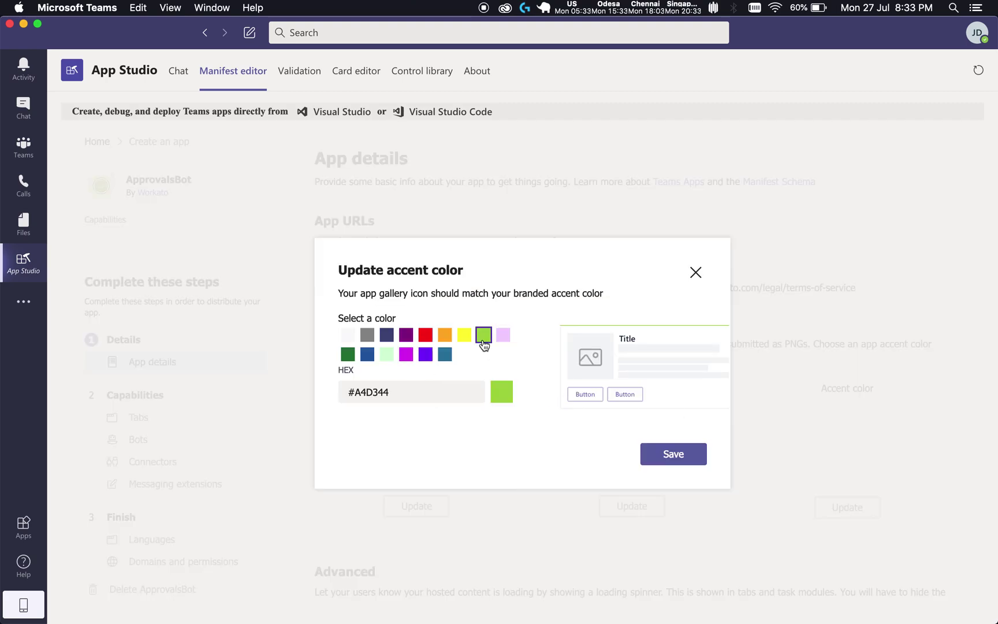
click(687, 457)
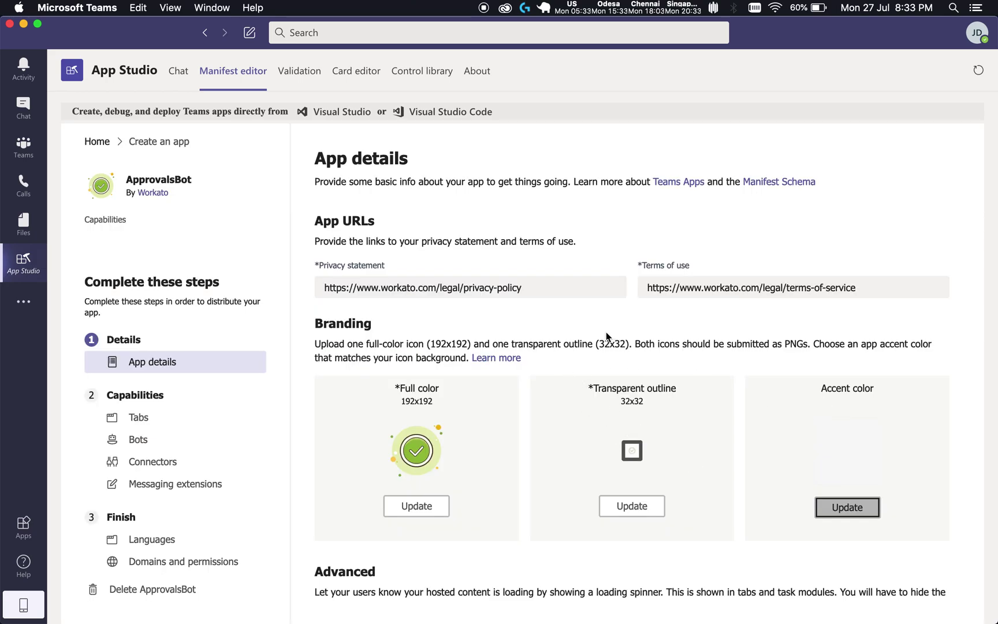
scroll(605, 332, down, 5)
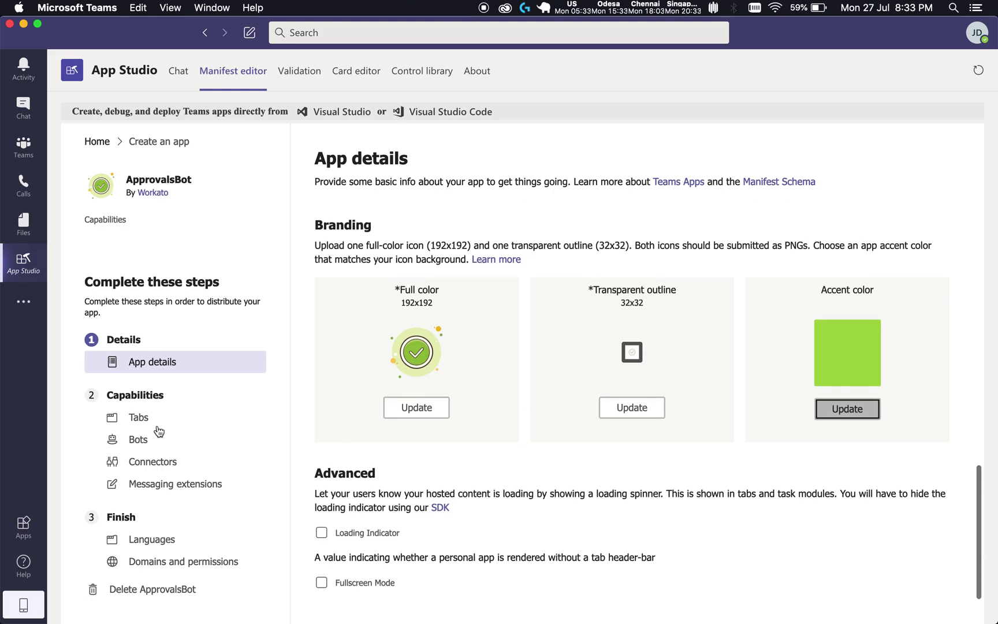
click(139, 441)
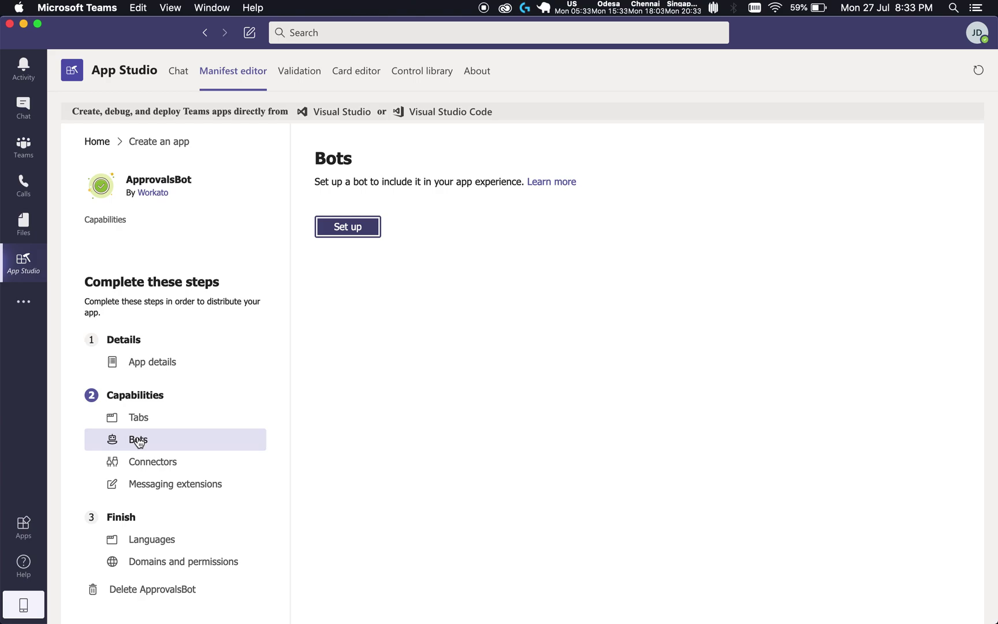
- Create a bot named ApprovalsBot scoped to Personal, Team and Group Chat
click(352, 227)
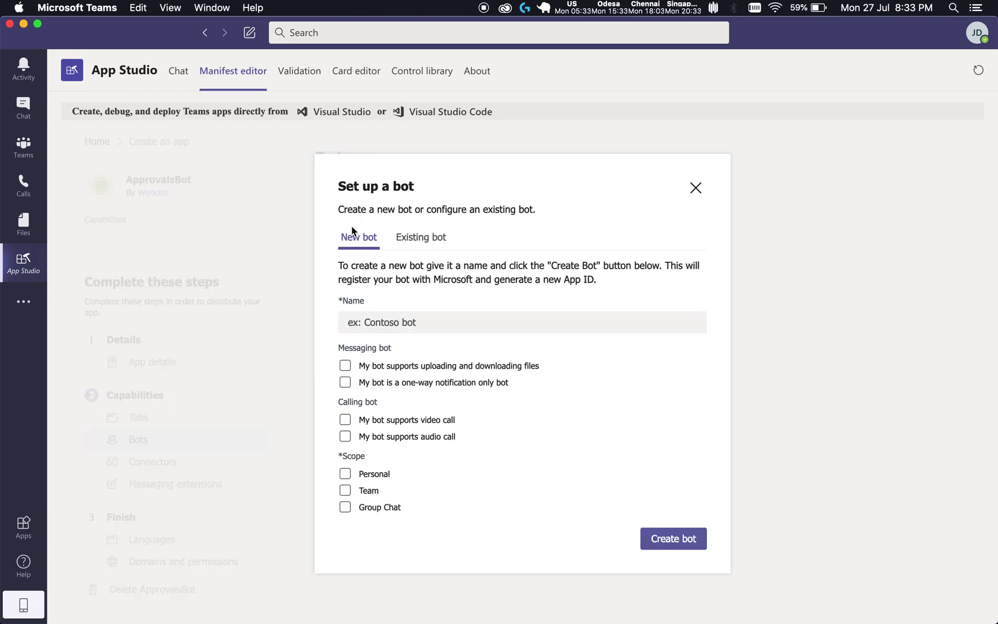
click(431, 325)
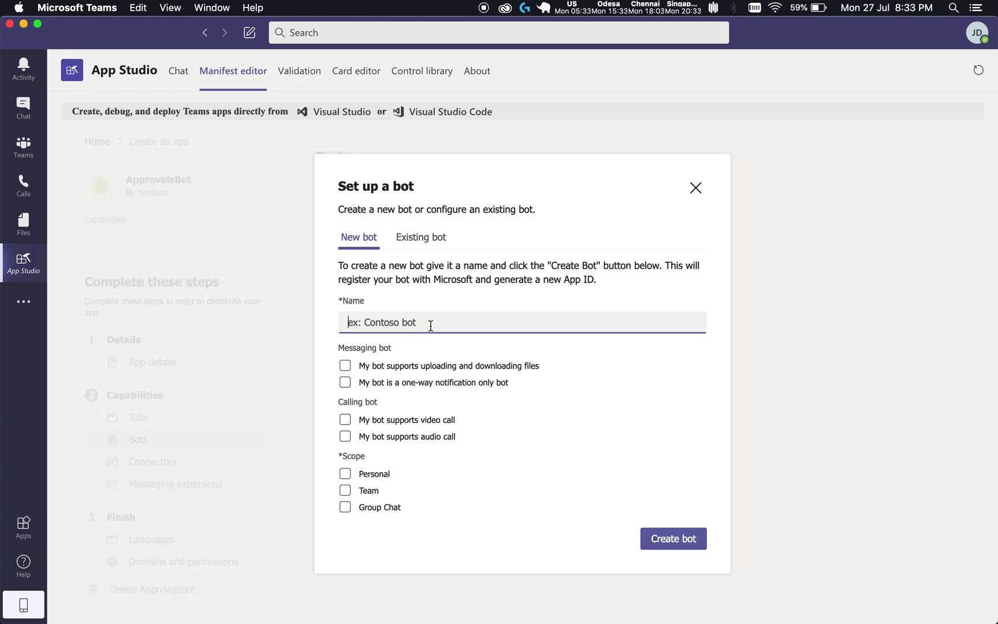
text(ApprovalsBot)
click(346, 474)
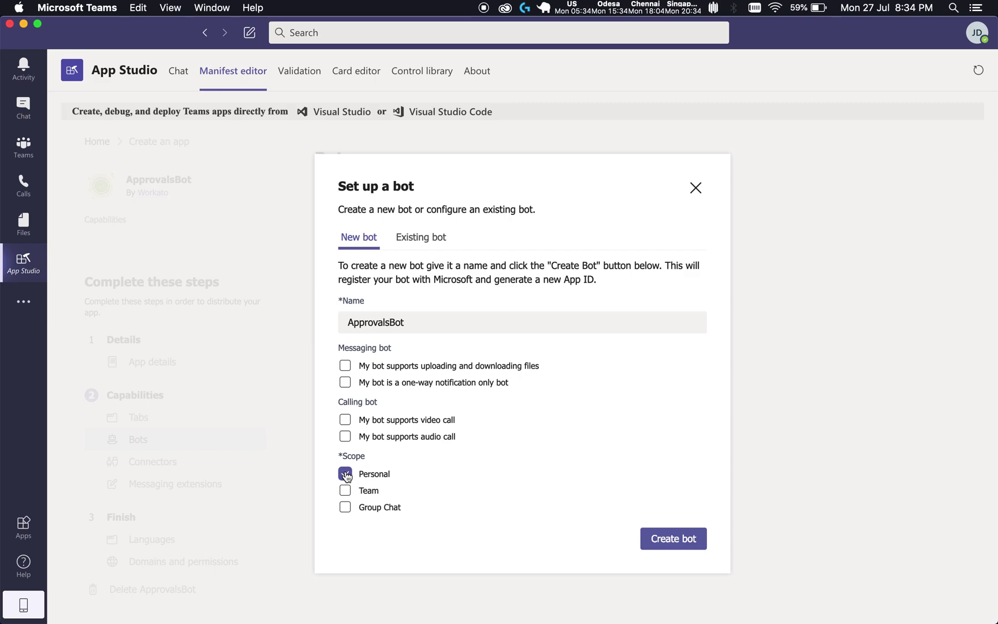
click(346, 491)
click(345, 507)
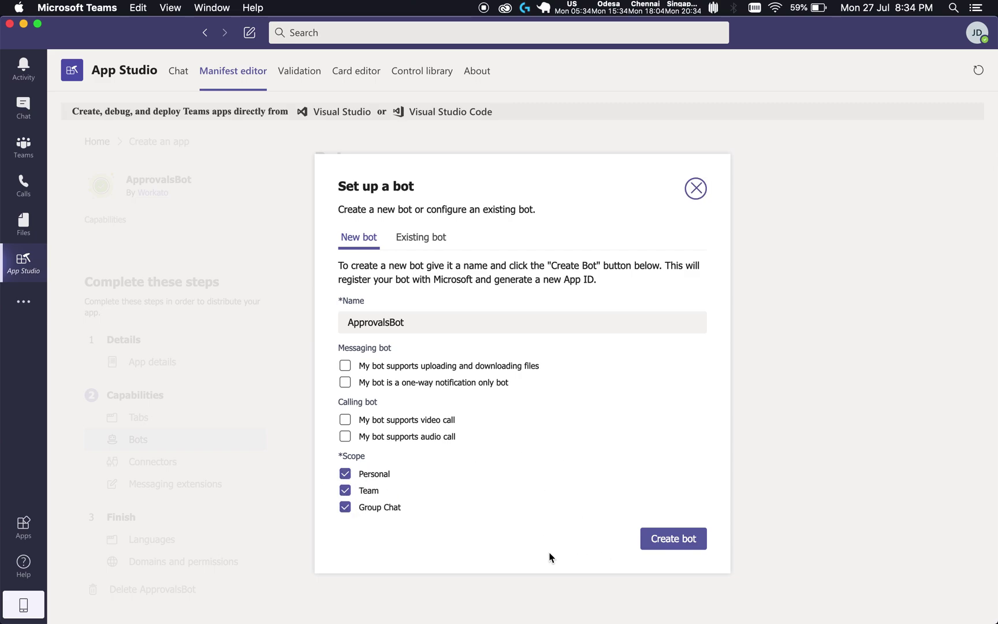
click(674, 540)
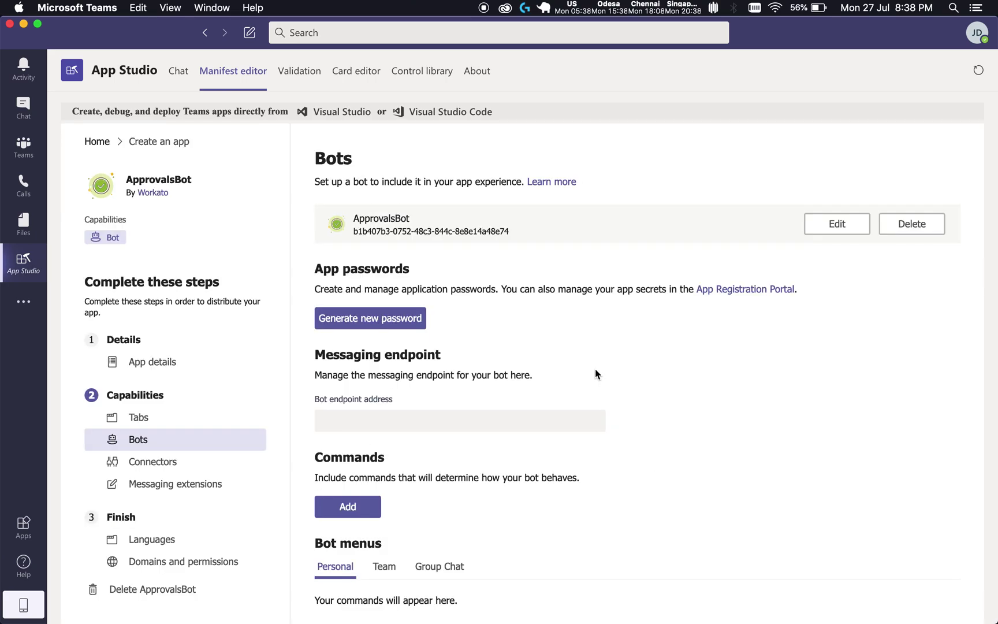
- Copy the new bot's ID and return to the Workato OAuth profile page
drag(517, 233, 353, 235)
key(super+c)
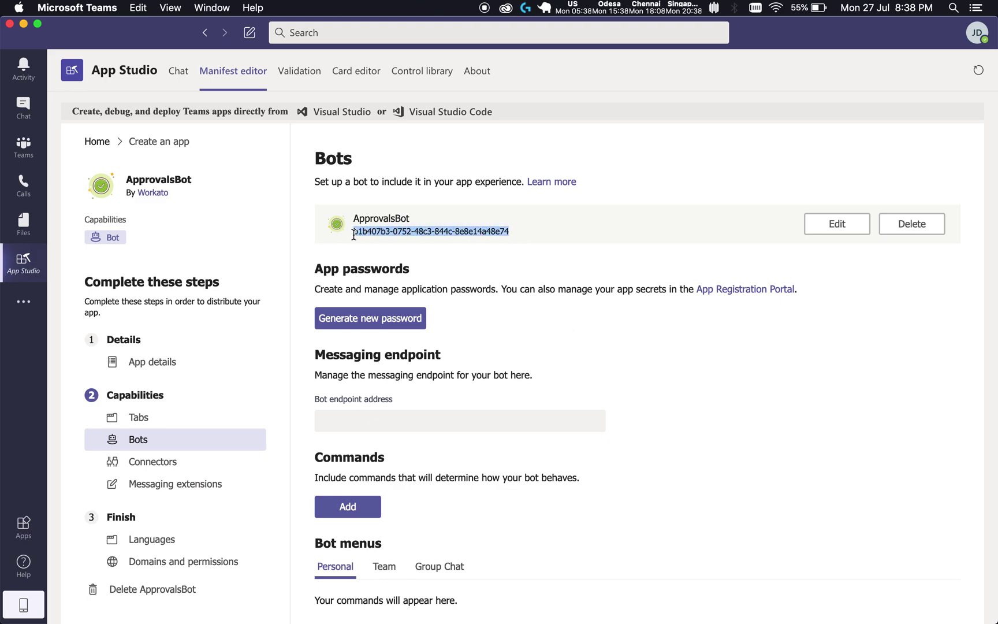
click(542, 256)
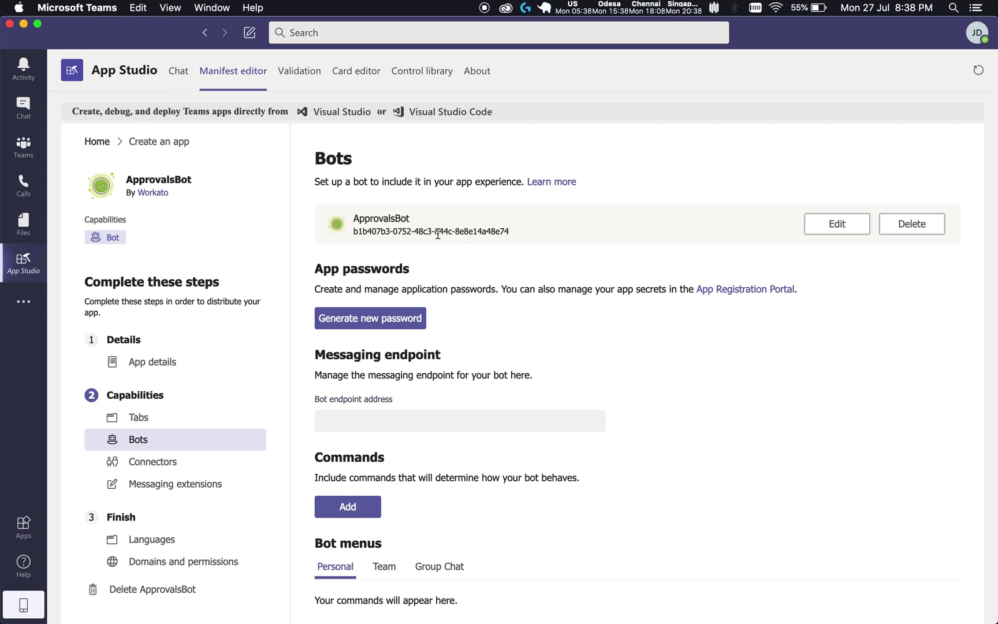
key(ctrl+Right)
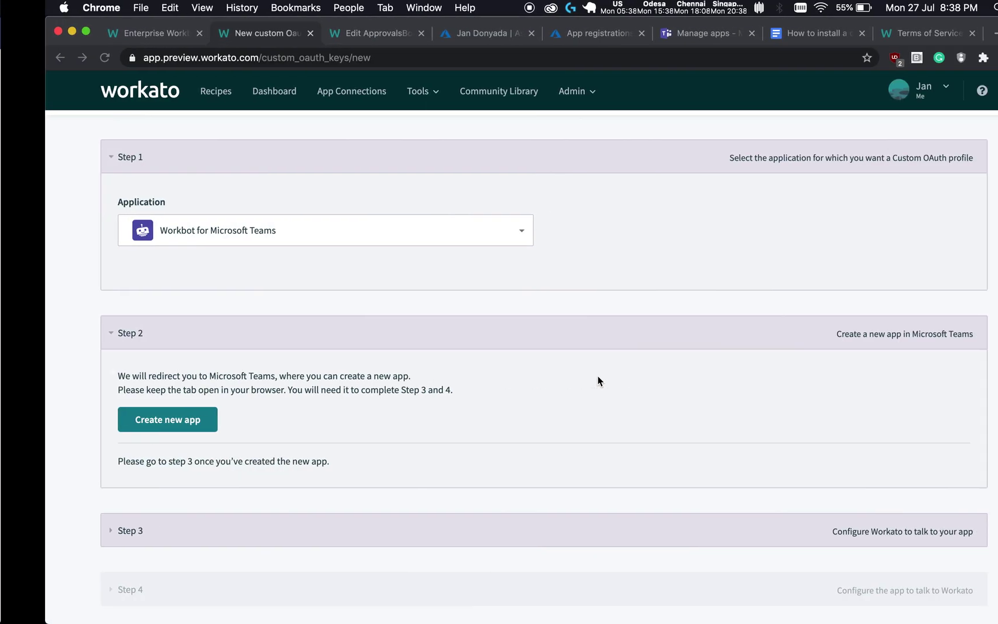
- Name the Workato custom OAuth profile ApprovalsBot and paste the bot ID as its Client ID
scroll(515, 382, down, 3)
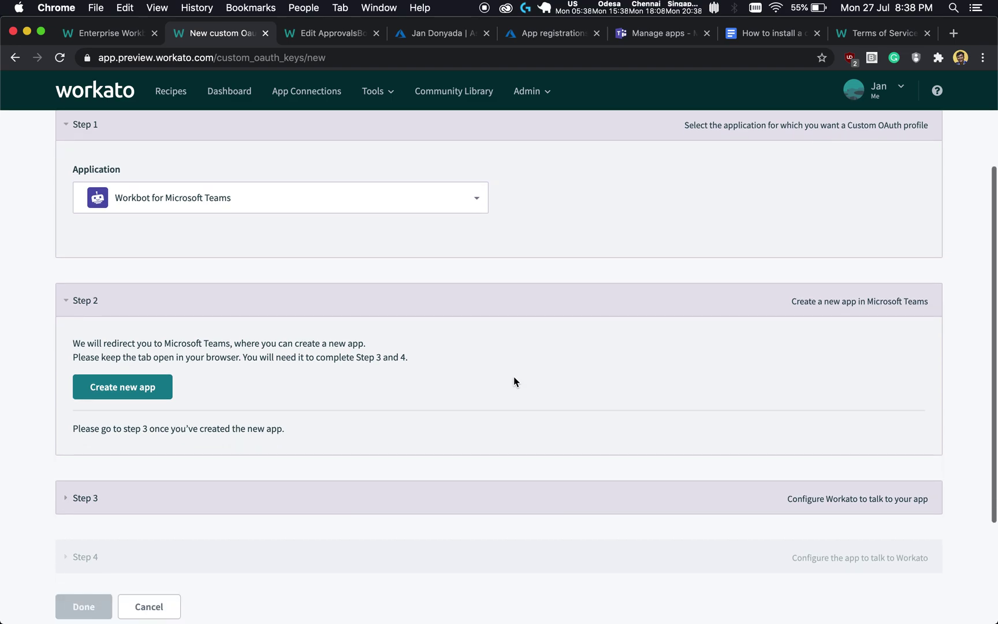
click(379, 467)
scroll(377, 444, down, 4)
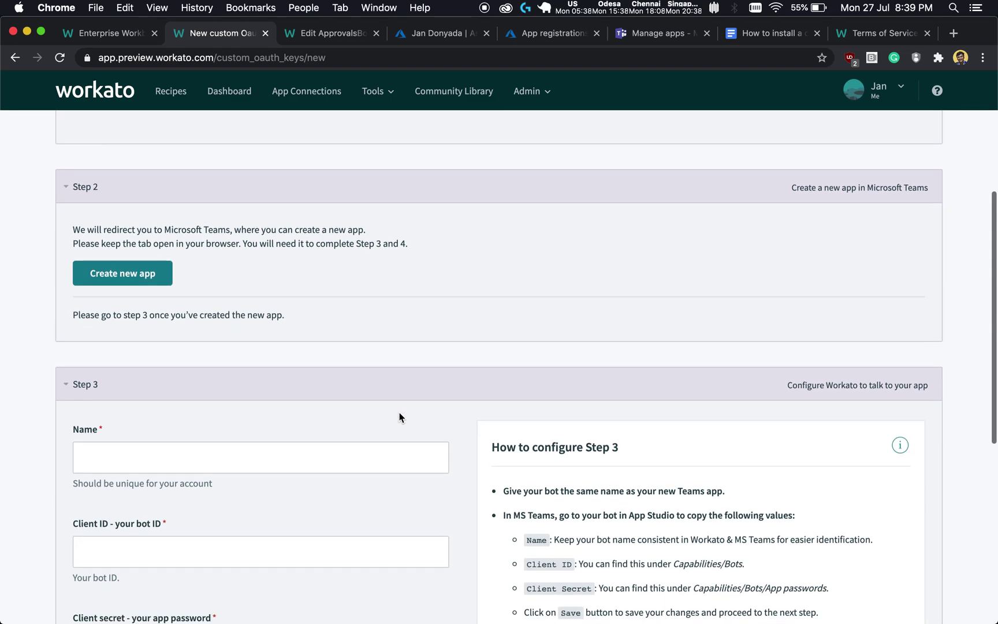
click(226, 327)
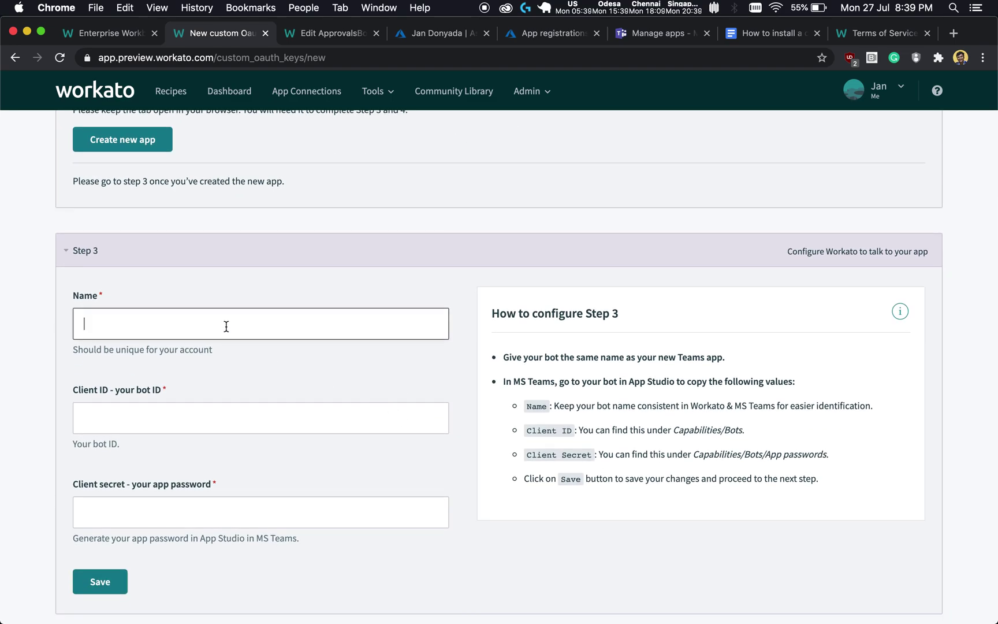
text(ApprovalsBot)
click(178, 426)
key(super+v)
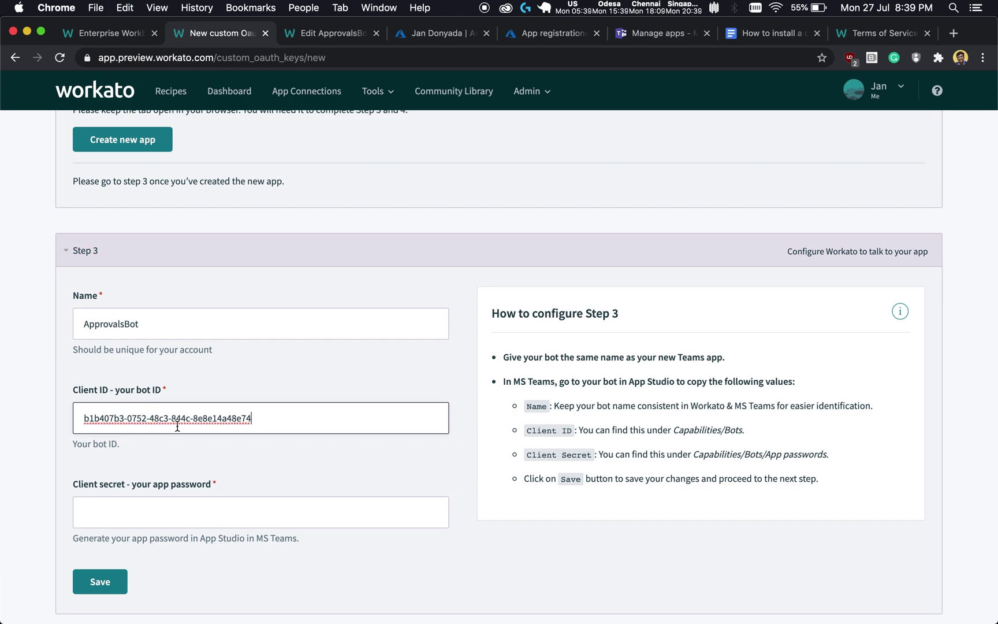
- Generate a new app password for the bot in Teams App Studio
scroll(224, 414, down, 1)
click(161, 481)
key(ctrl+Left)
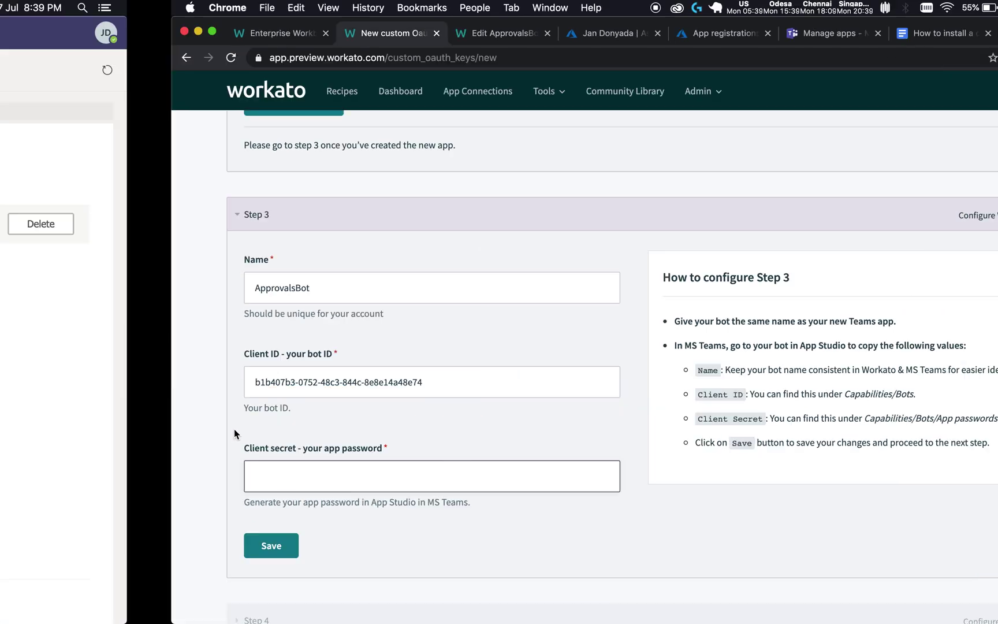
click(377, 324)
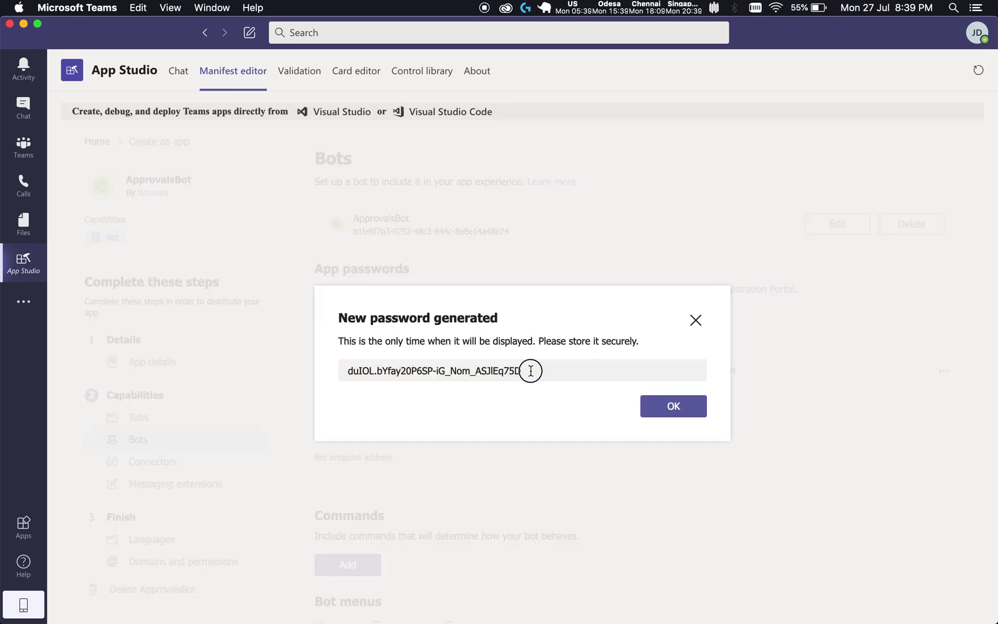
- Copy the newly generated app password, dismiss its notice, and return to the Workato form
drag(531, 371, 401, 372)
click(356, 379)
triple_click(345, 372)
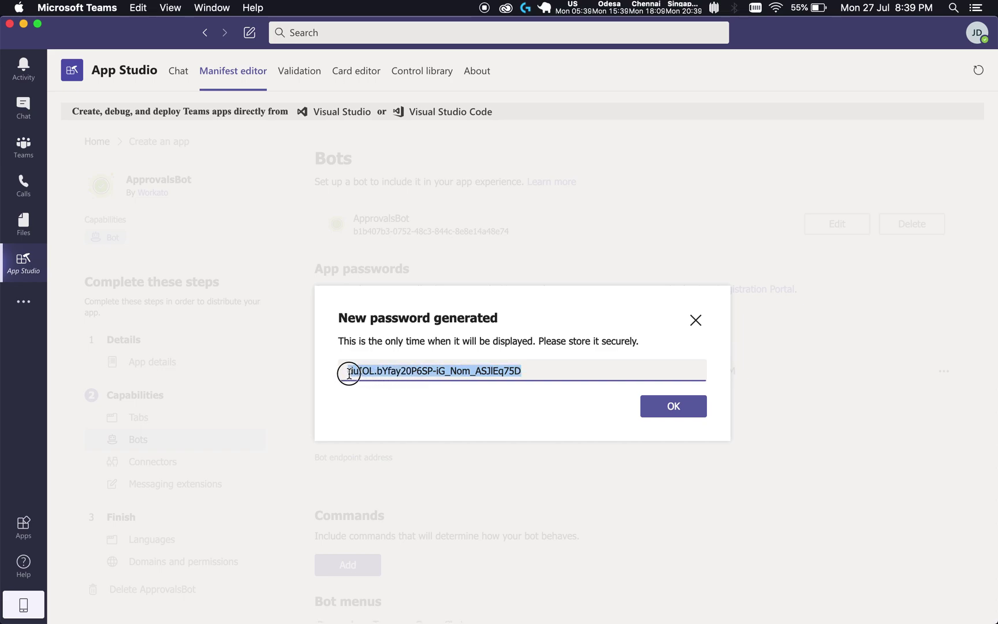
key(super+c)
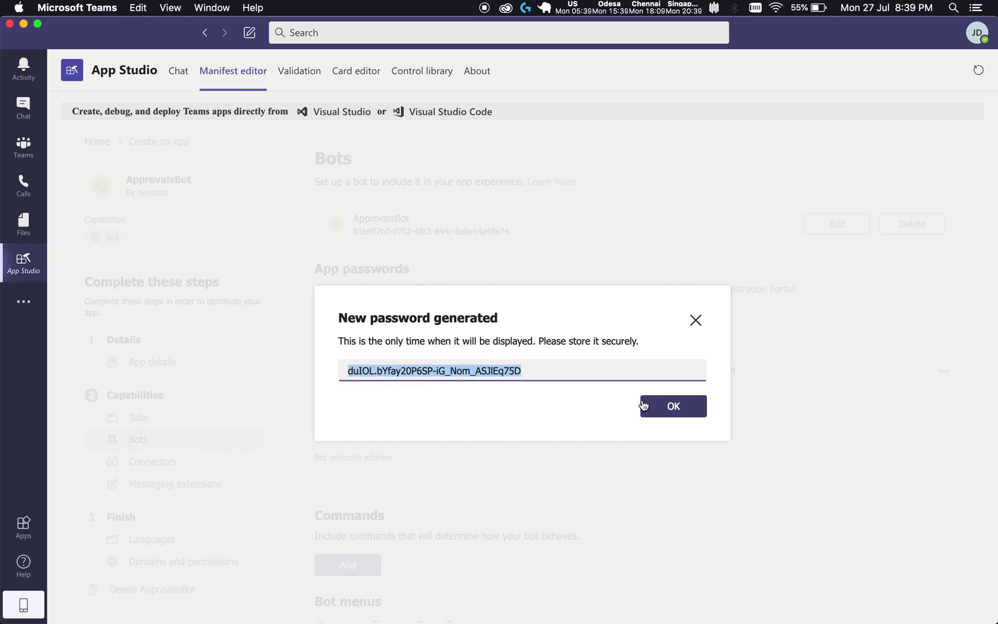
click(549, 372)
click(673, 405)
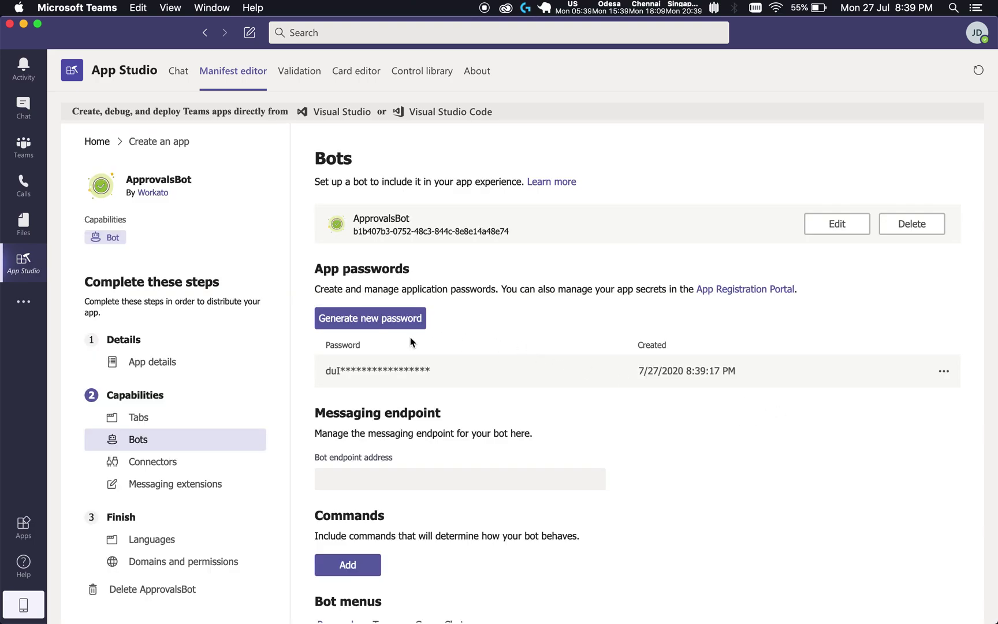
key(ctrl+Right)
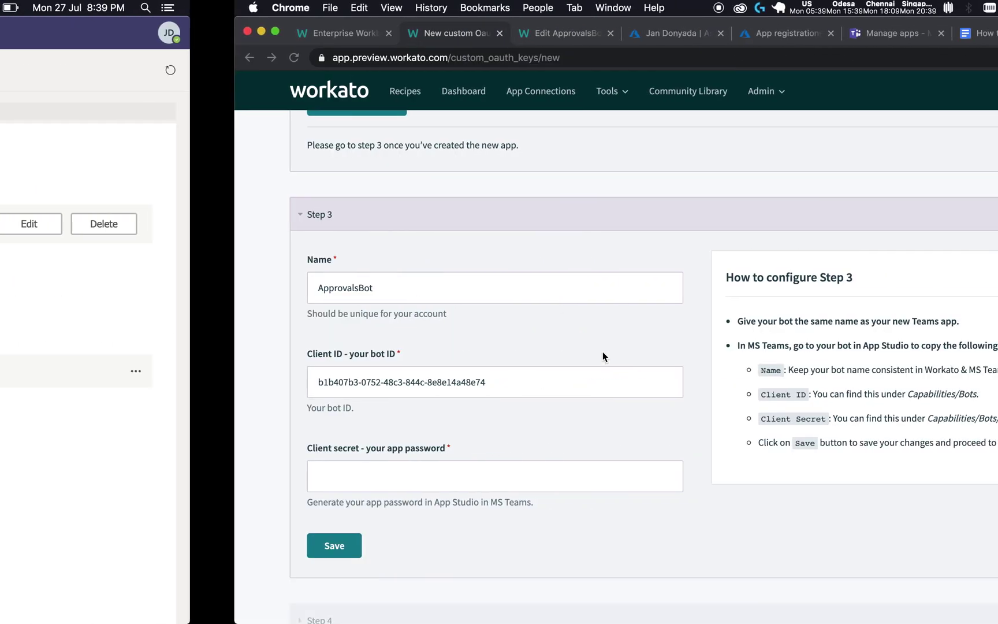
- Paste the app password as the Client secret and save the custom OAuth profile
click(281, 483)
key(super+v)
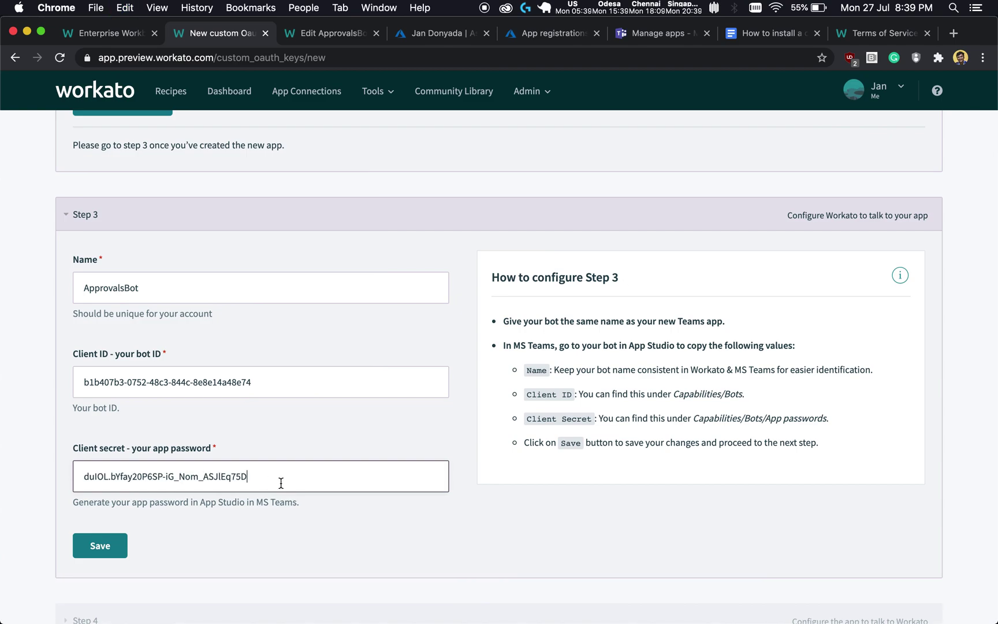
click(99, 552)
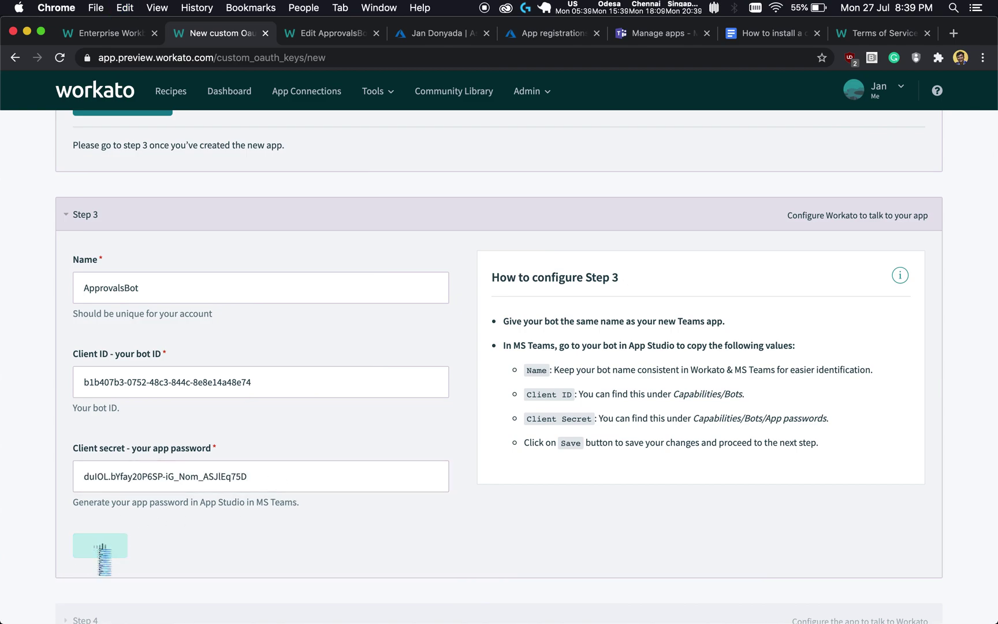
- Copy the messaging endpoint URL from Workato's Step 4 instructions and go back to Teams
scroll(392, 541, down, 3)
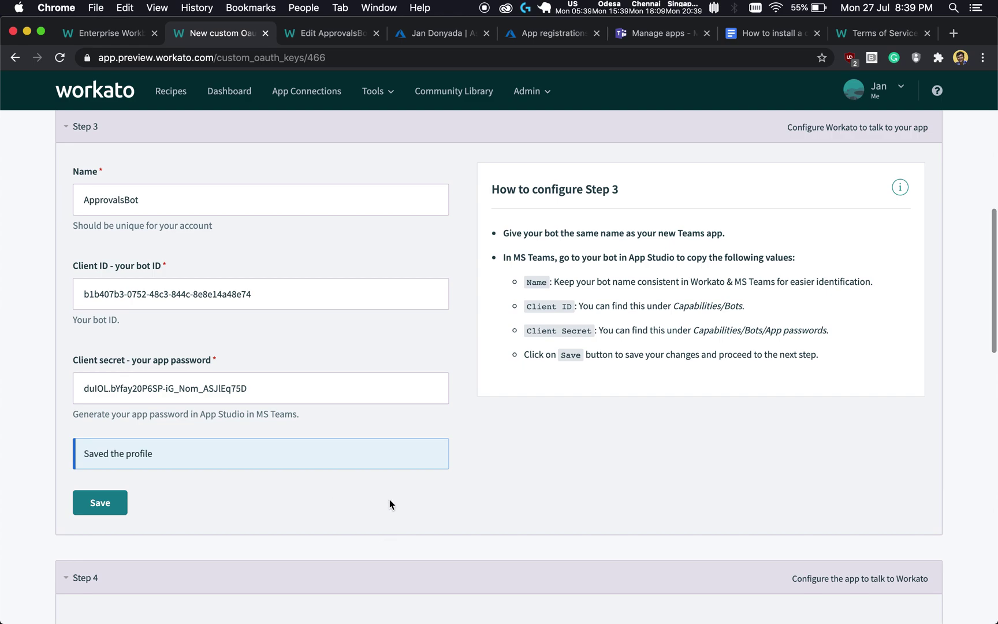
scroll(389, 500, down, 5)
scroll(390, 500, down, 5)
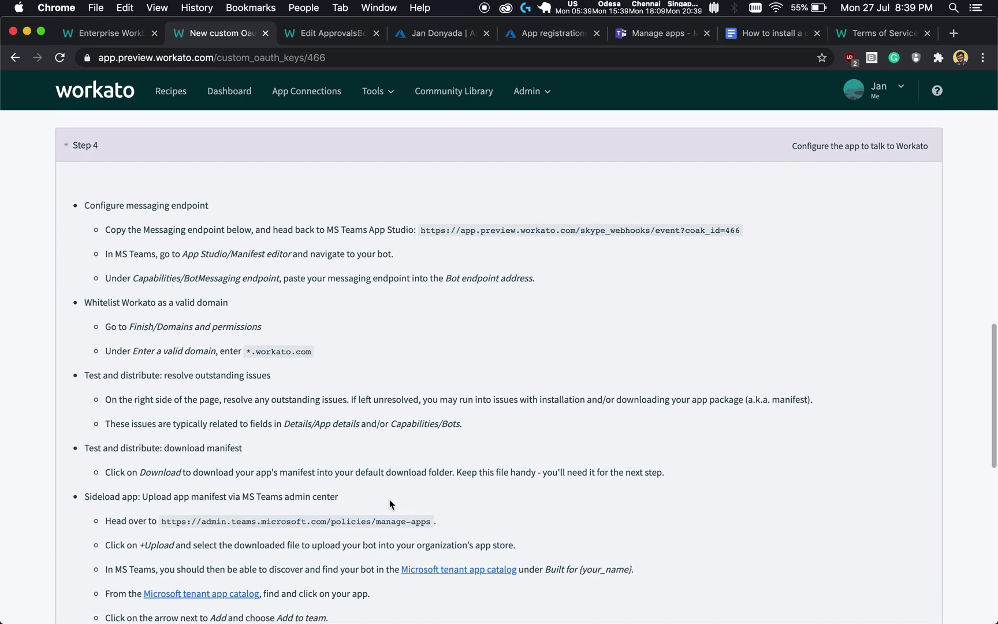
scroll(390, 500, down, 1)
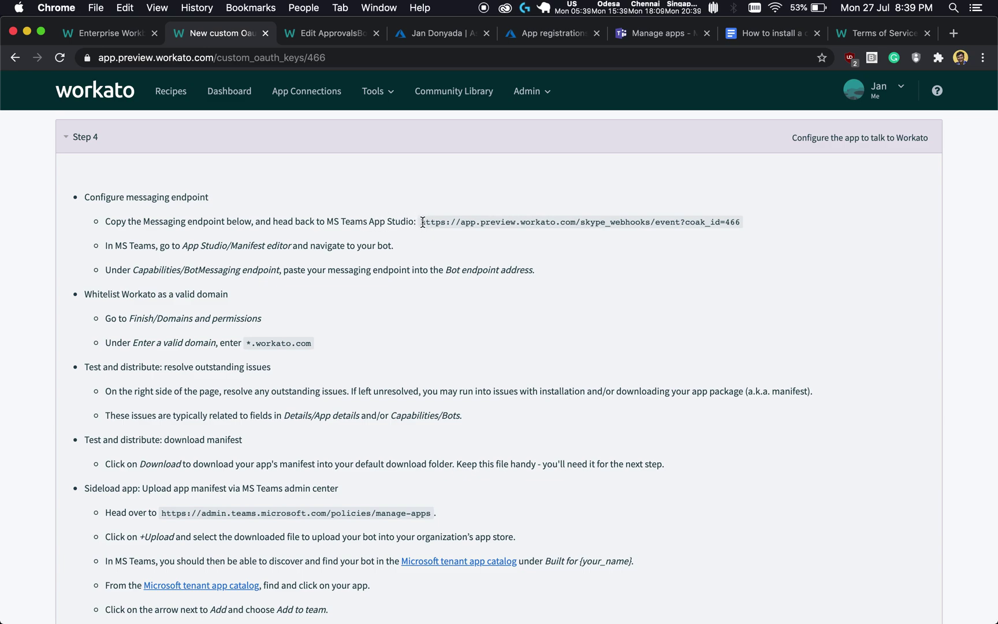
drag(421, 222, 740, 222)
key(super+c)
key(super+Tab)
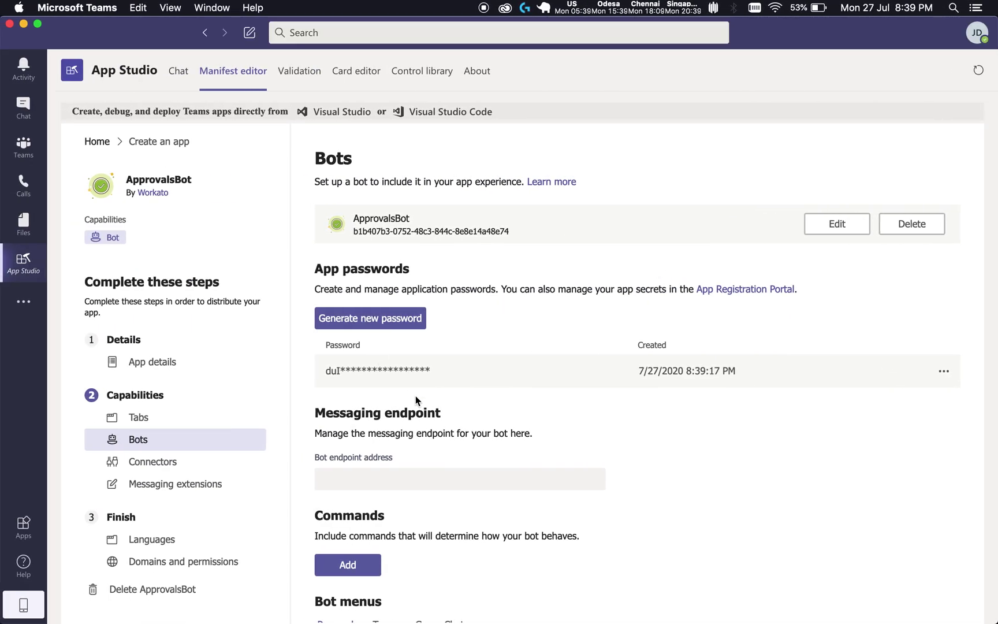
scroll(399, 390, down, 2)
click(421, 435)
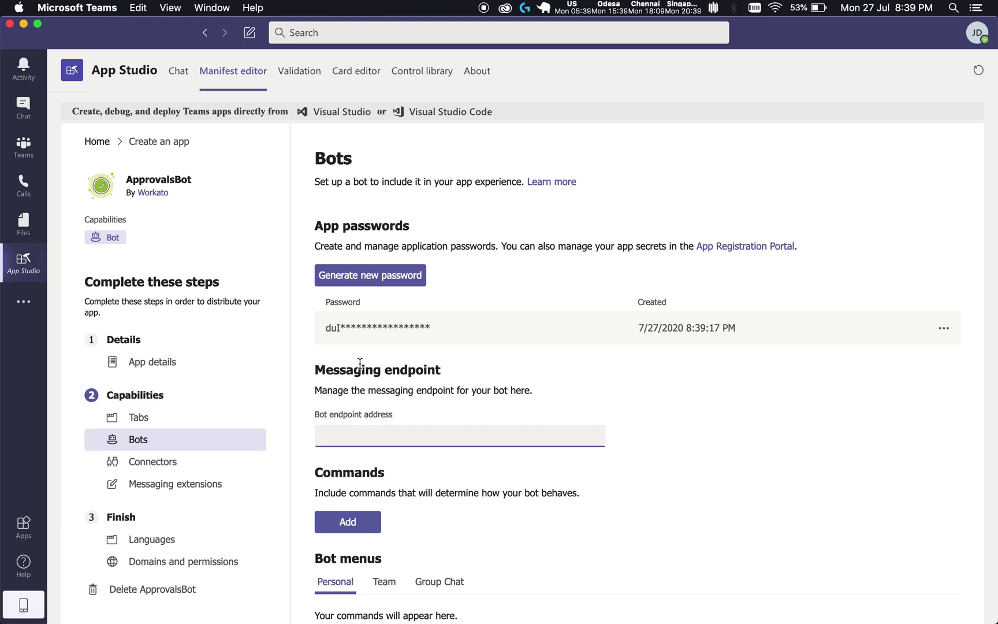
key(super+v)
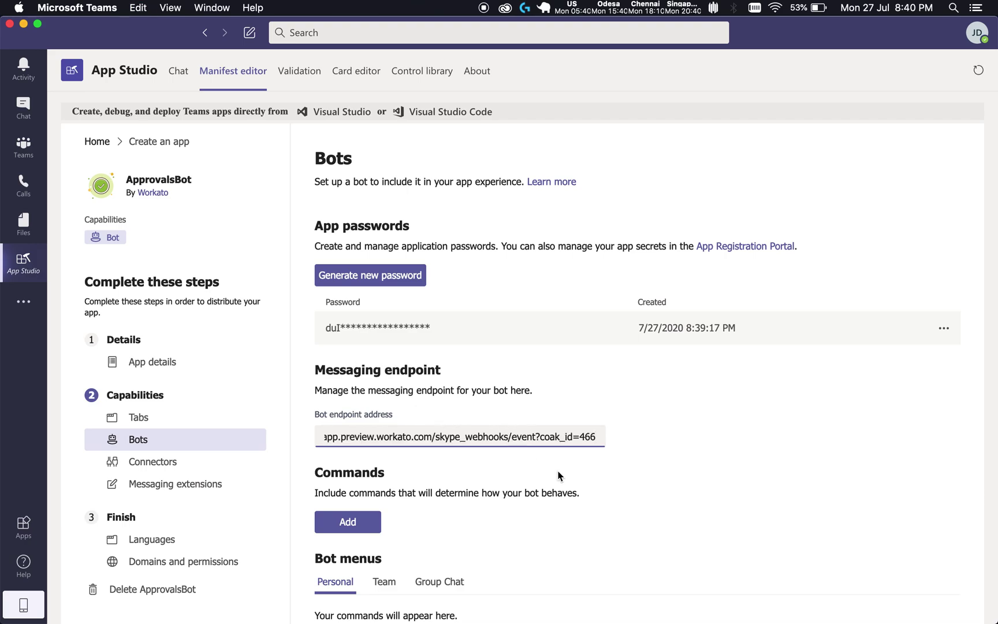
click(636, 477)
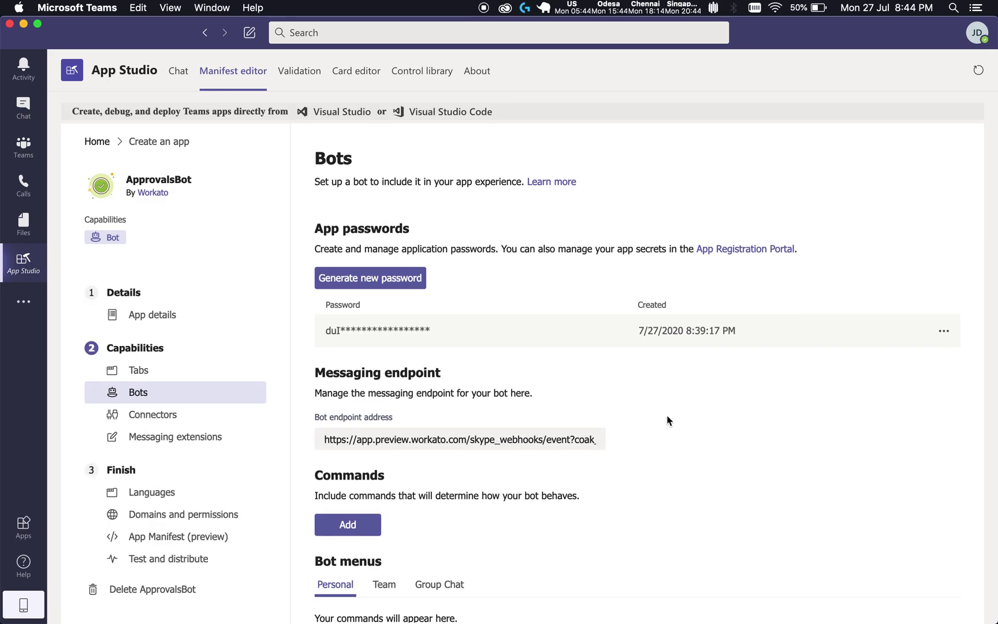
- On the Domains and permissions page, start adding the valid domain *.workato.com
click(184, 514)
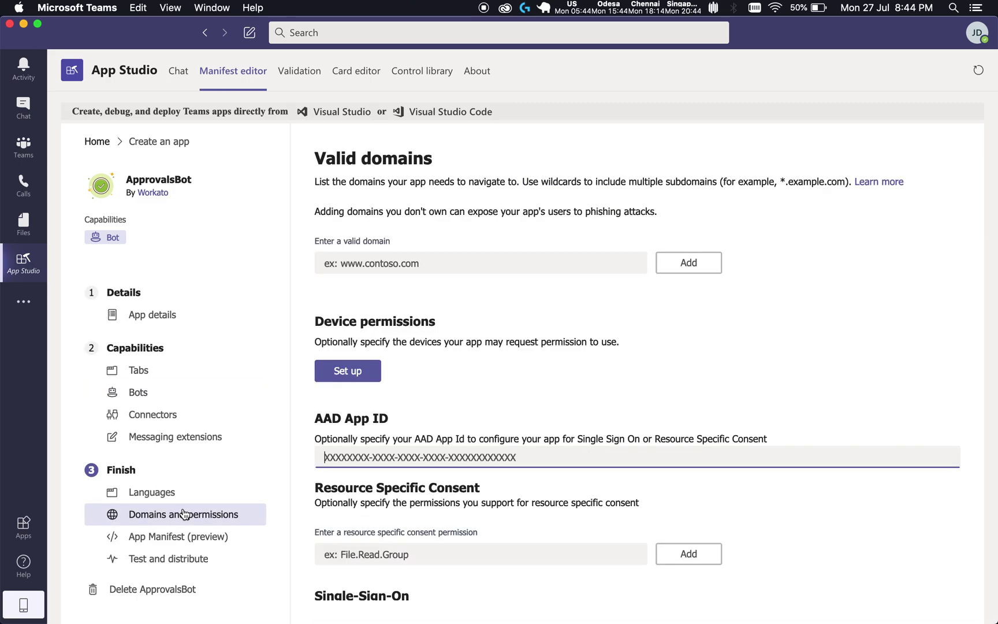
click(413, 265)
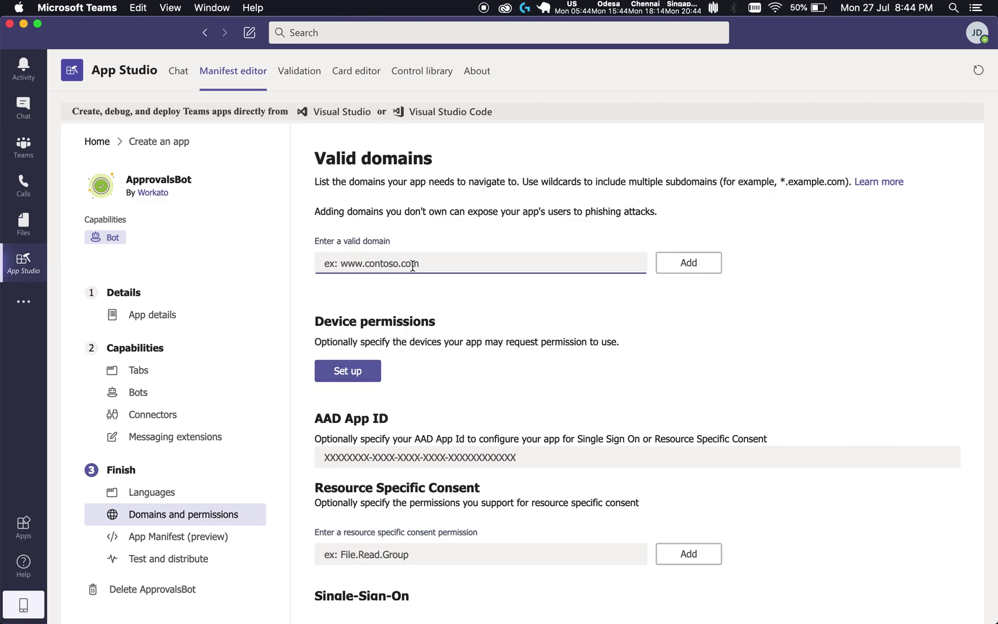
text(*.workato)
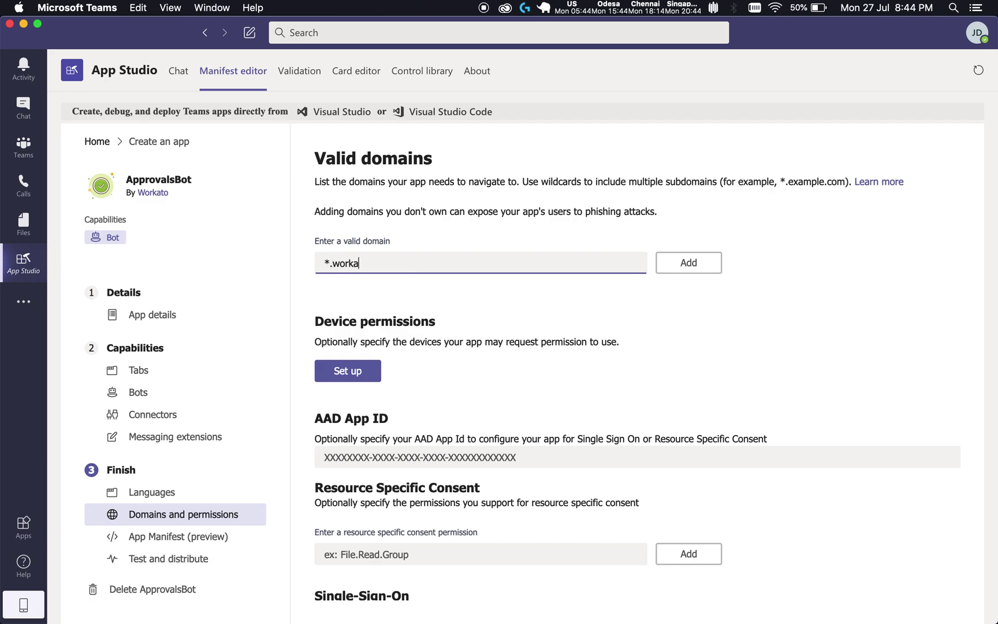